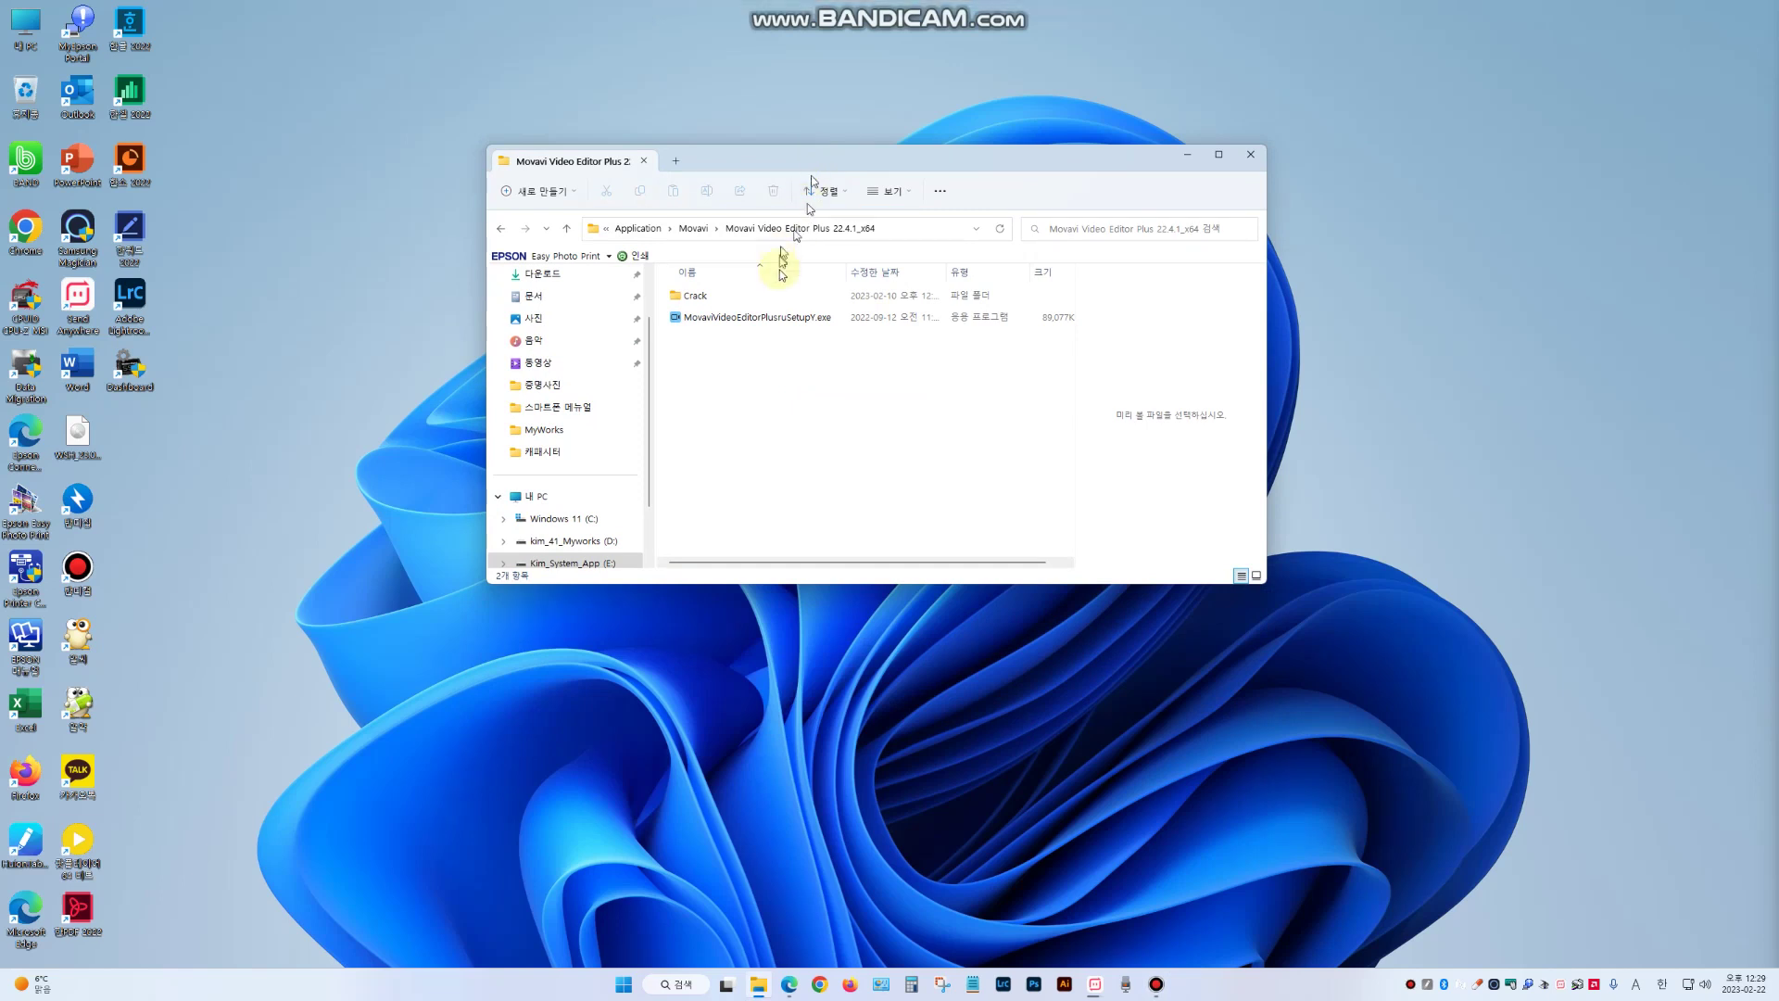
Install Video Editor Plus 2022 from MovaviVideoEditorPlusruSetupY.exe, accepting the licence agreement, and close the installer without starting the program.
double_click(777, 321)
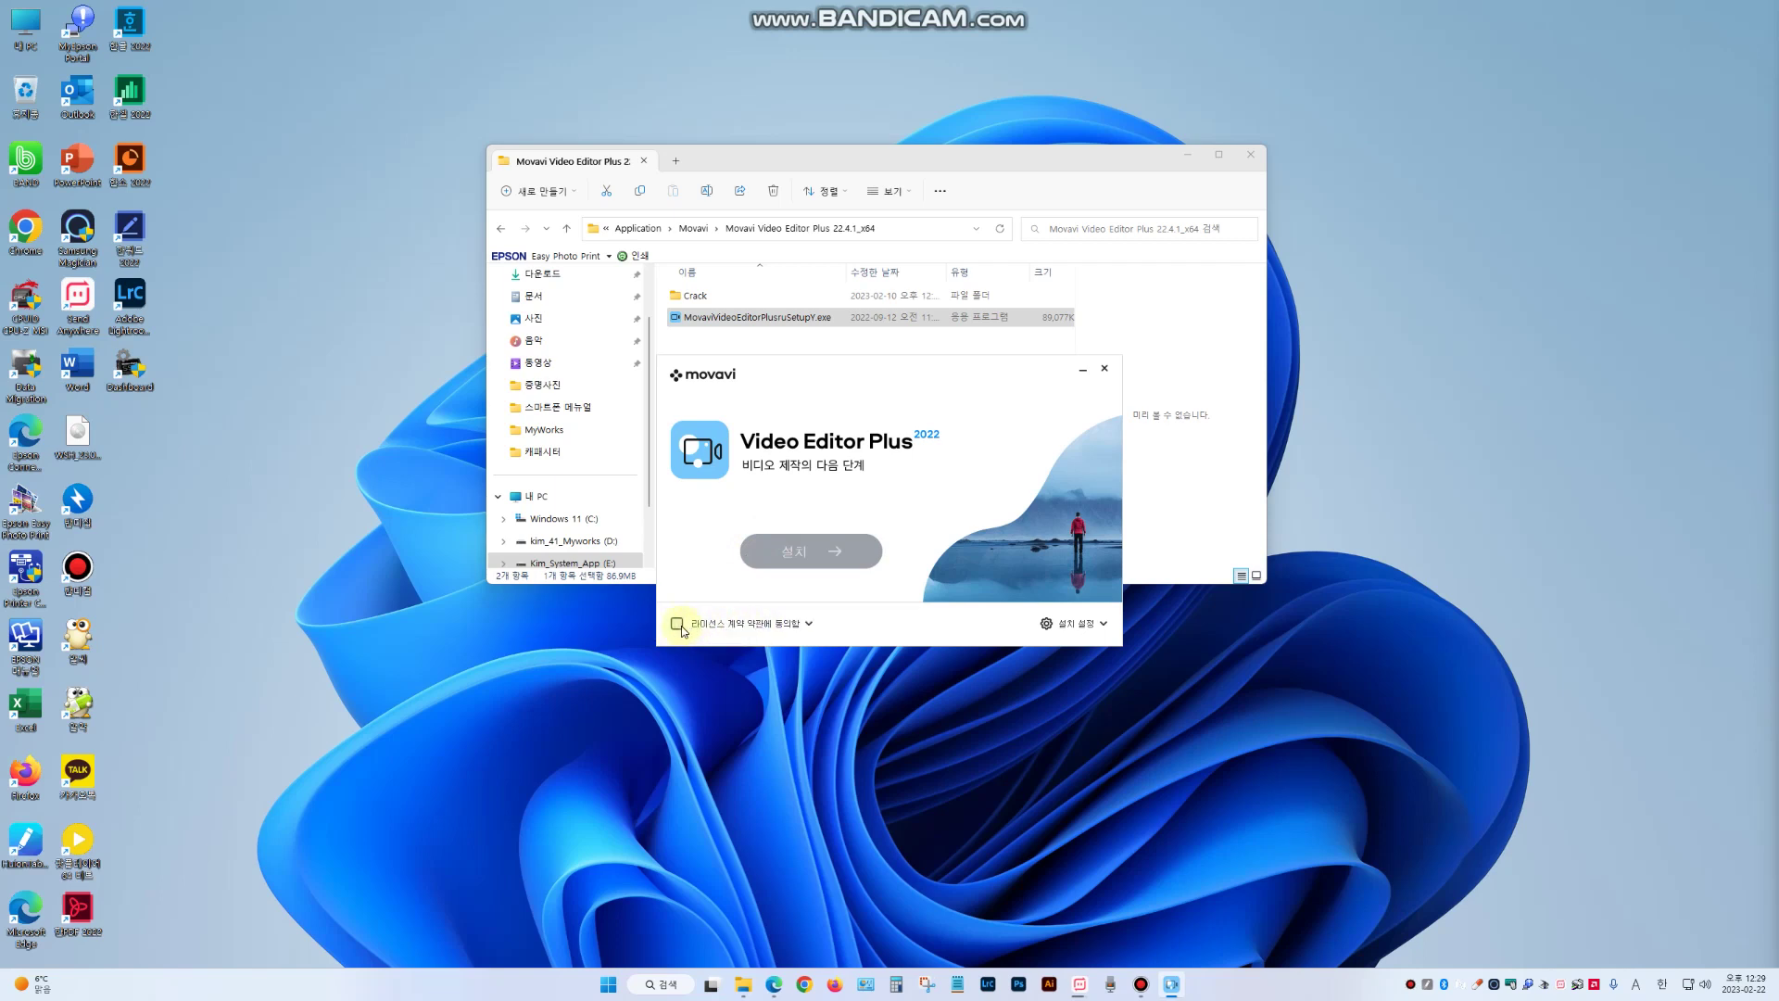
left_click(677, 625)
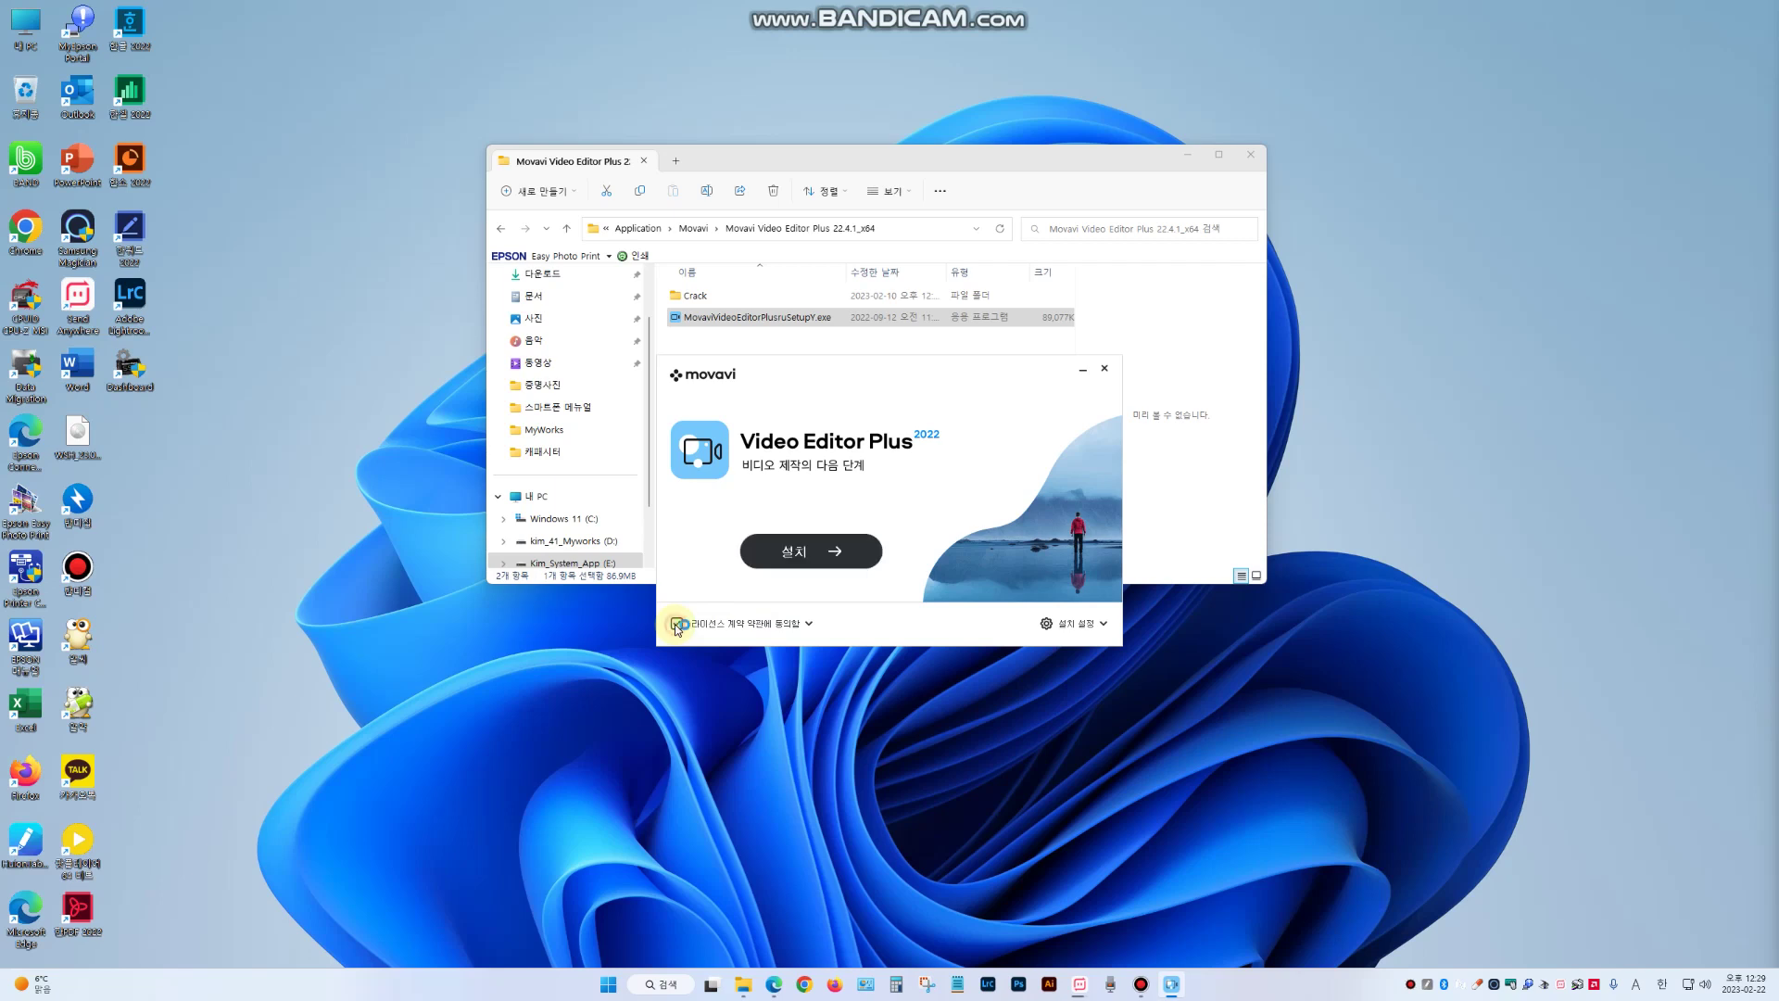
left_click(817, 554)
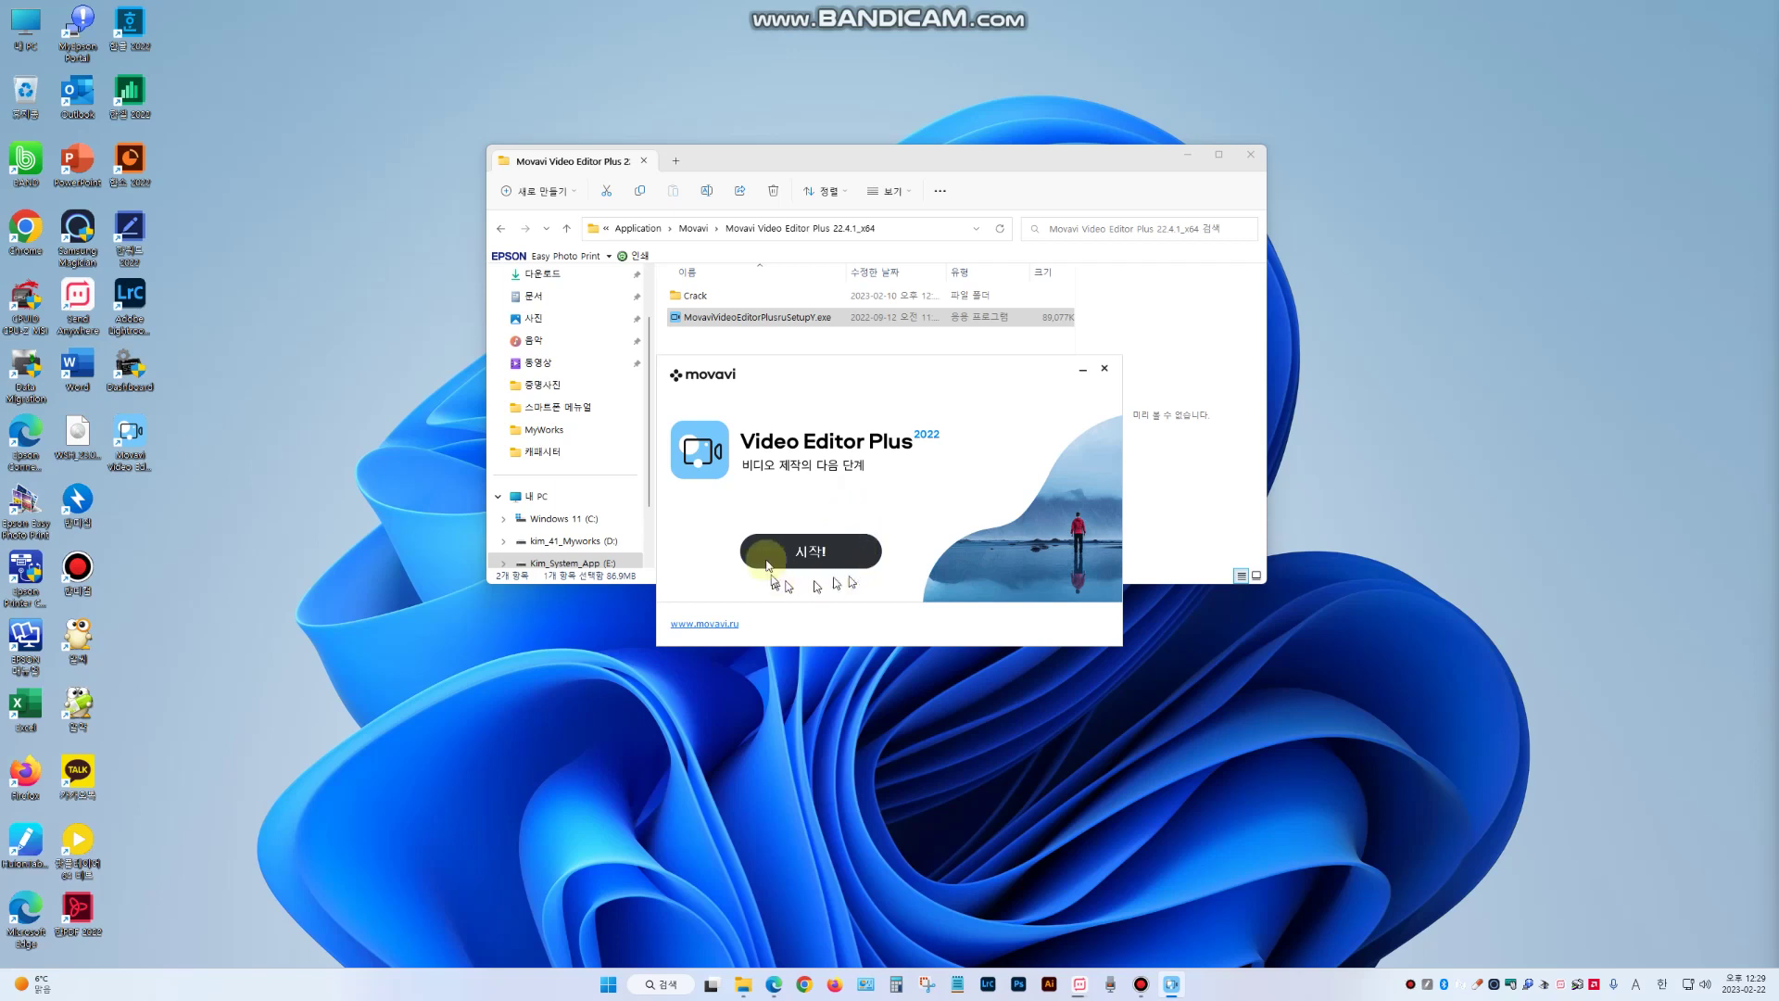
left_click(1105, 371)
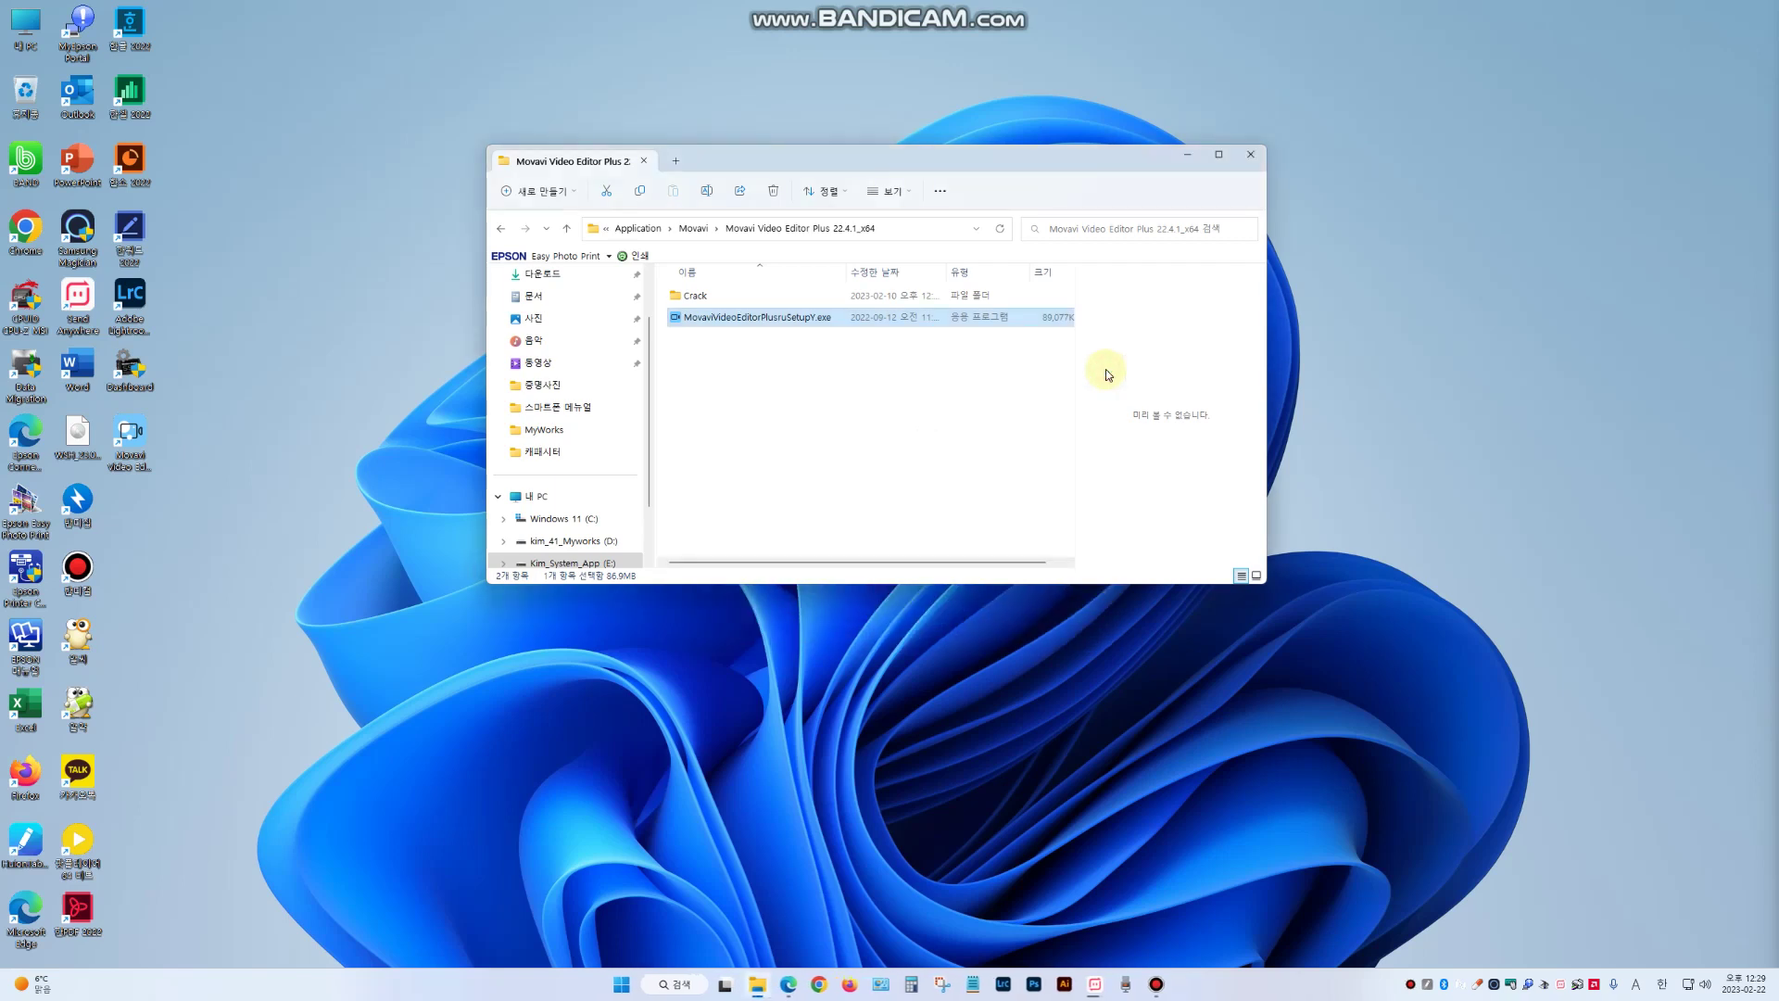
Check the contents of the Crack folder and return to the Movavi Video Editor Plus 22.4.1_x64 folder.
double_click(697, 297)
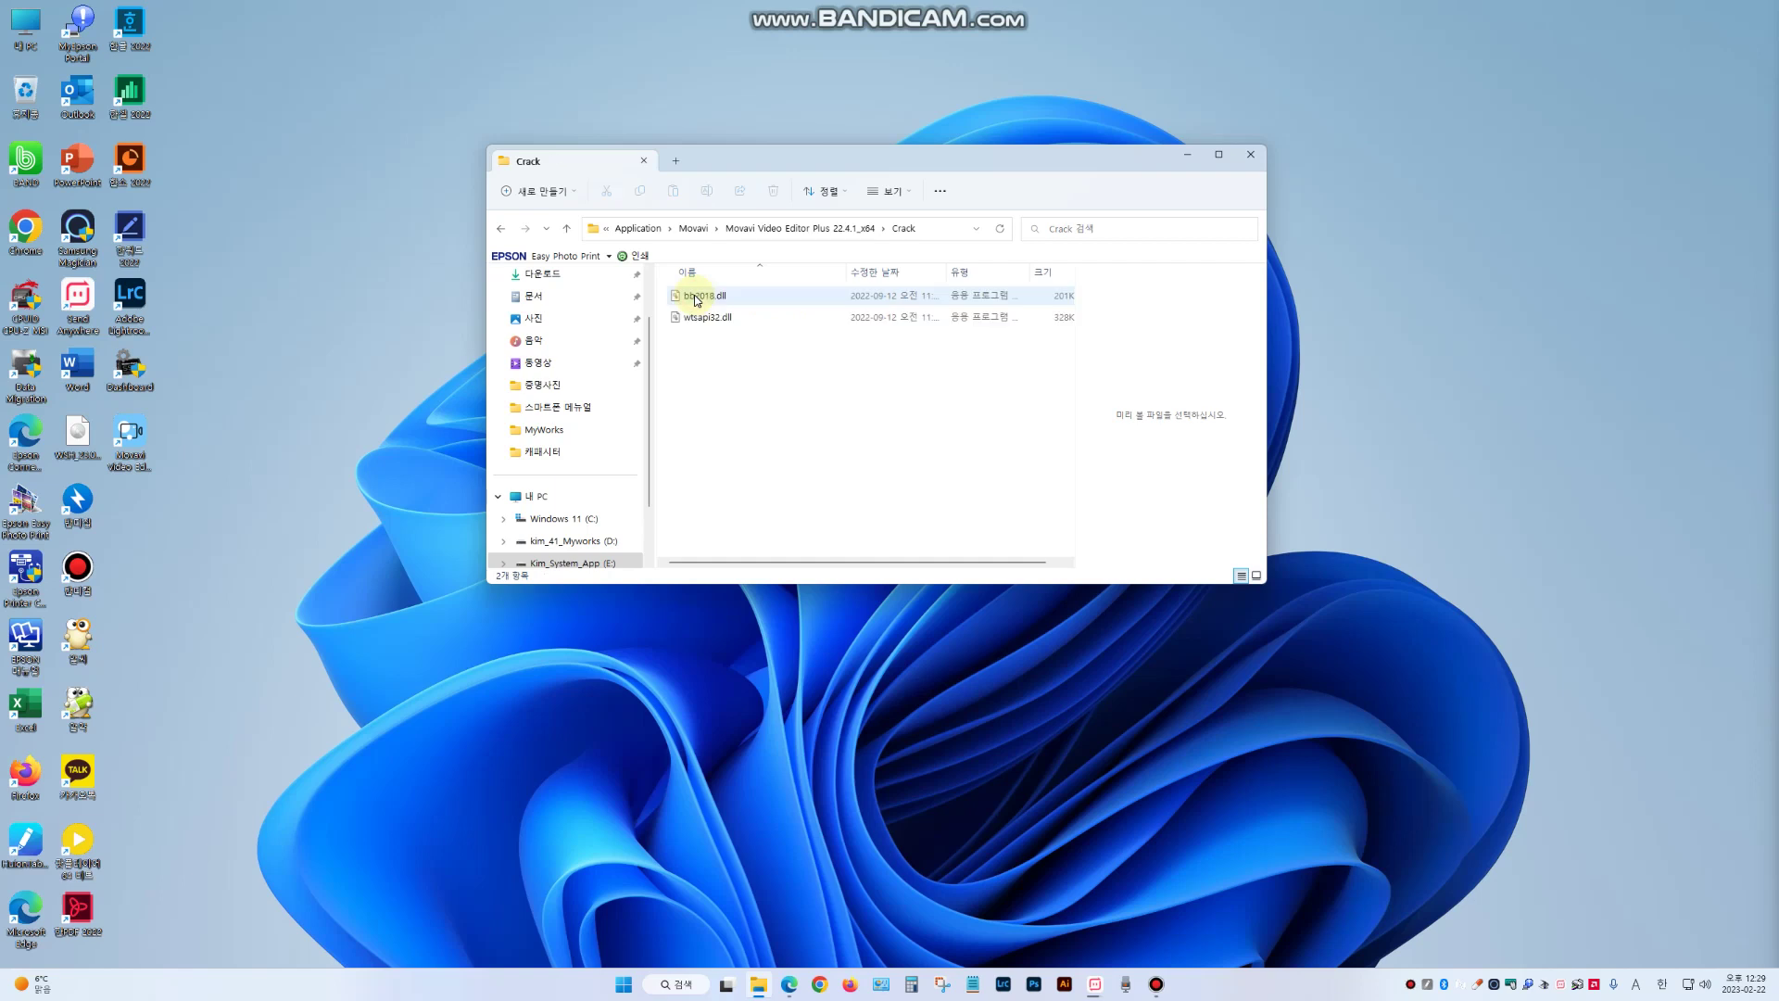
left_click(790, 231)
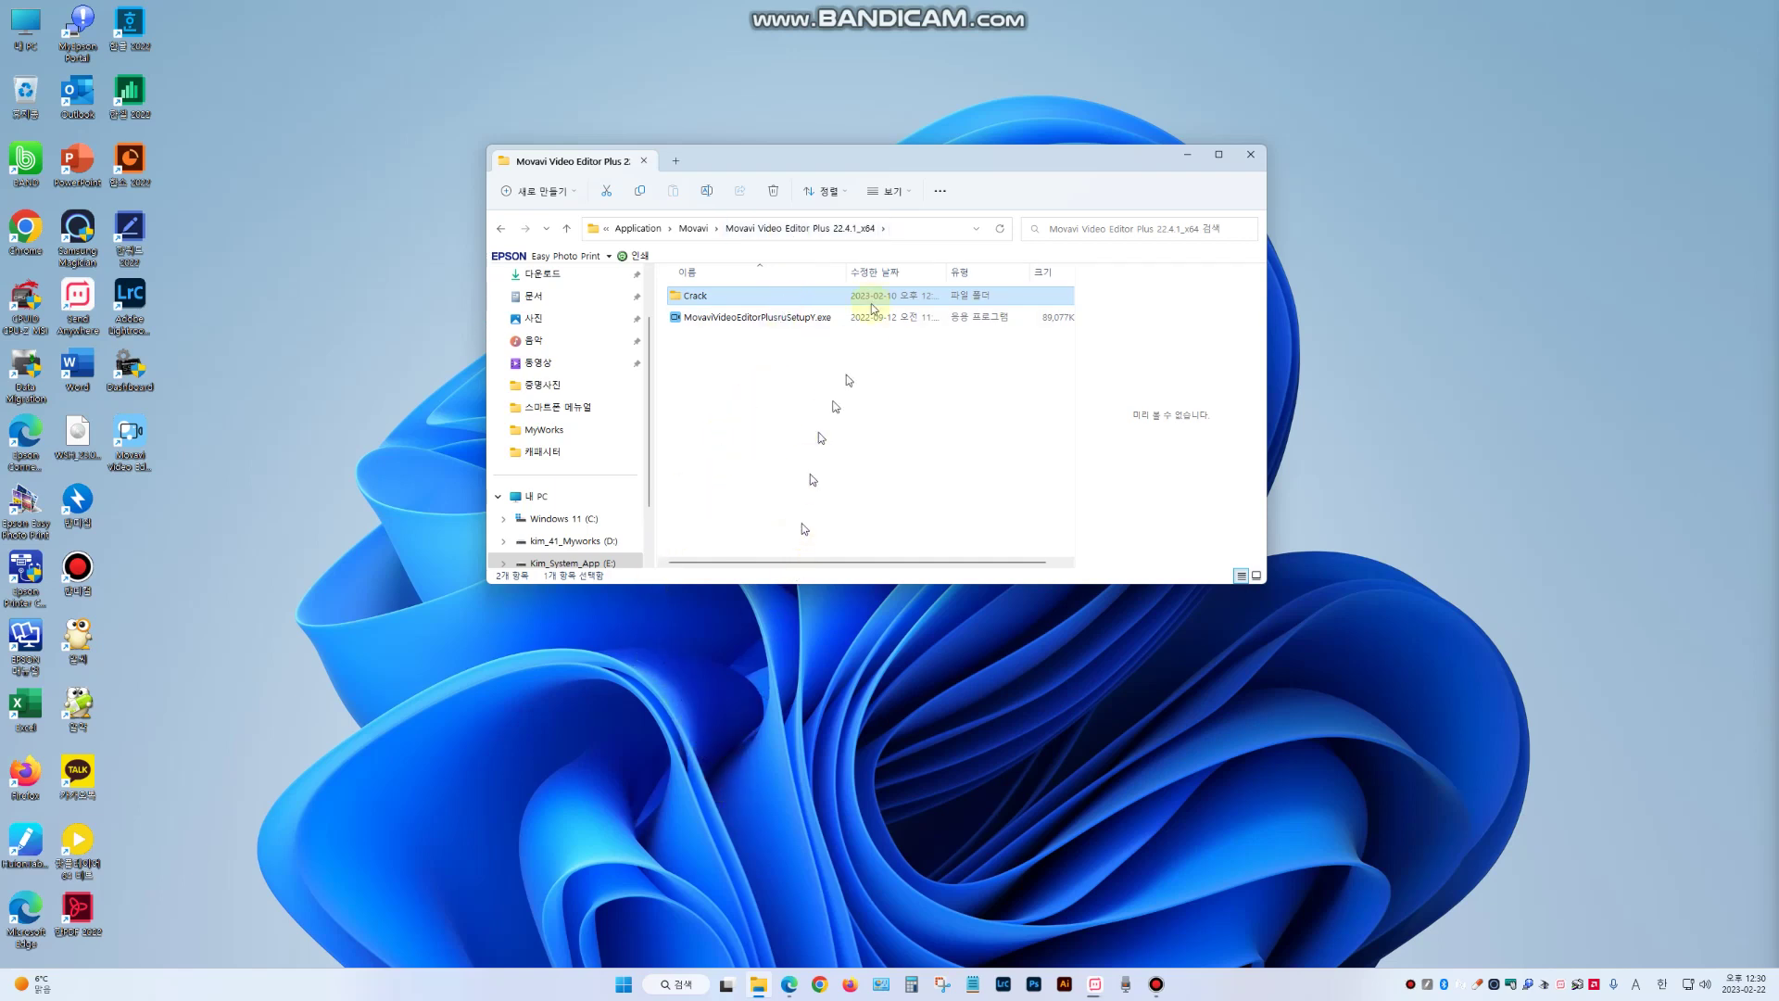
Turn on the display of hidden items in File Explorer and check that the option is enabled.
left_click(890, 191)
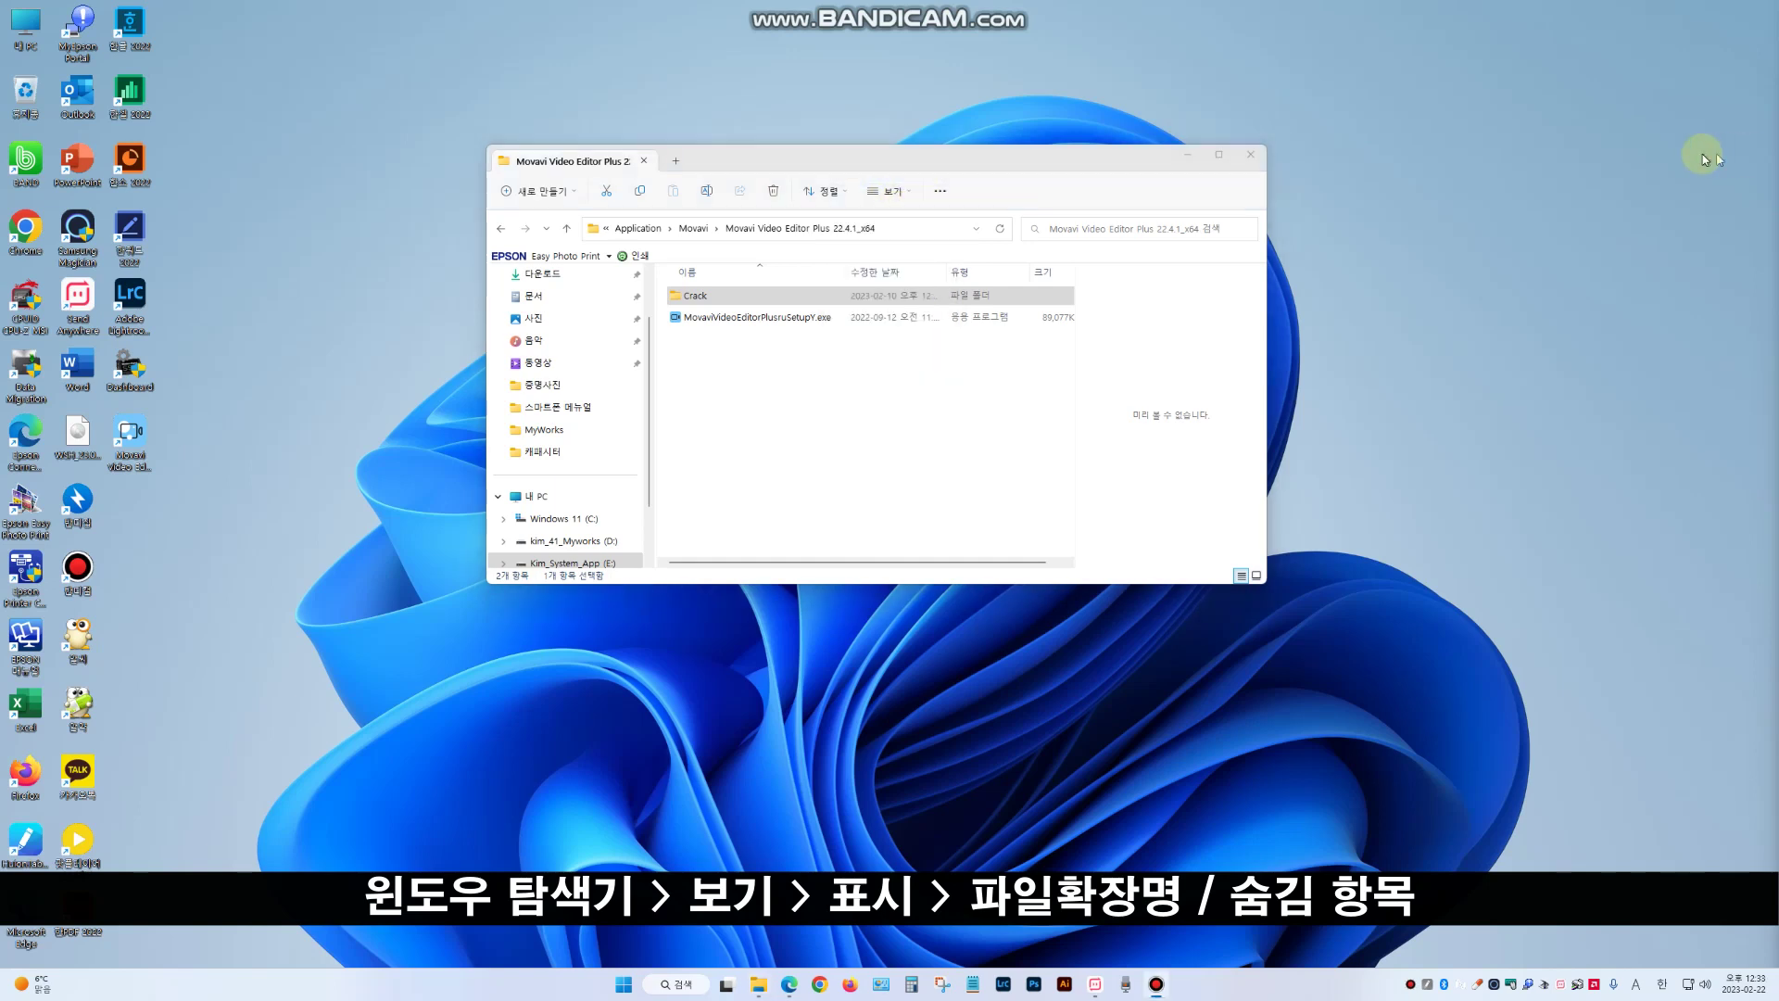
left_click(1007, 167)
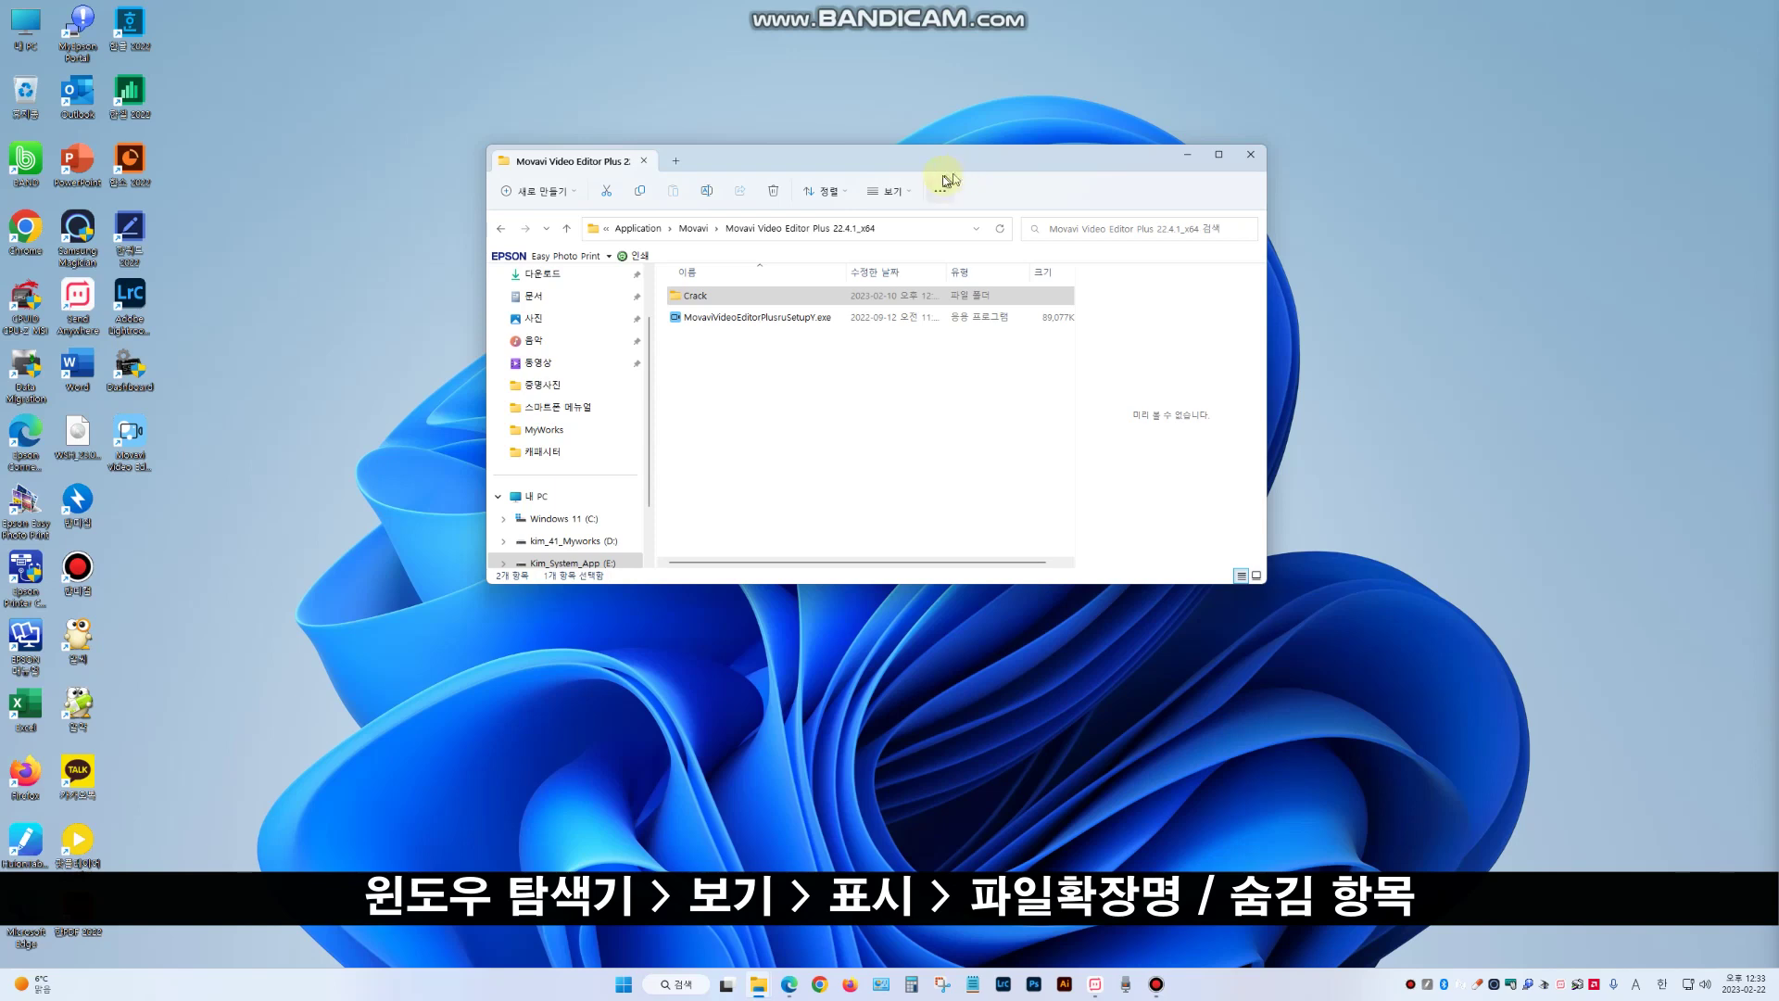
left_click(909, 192)
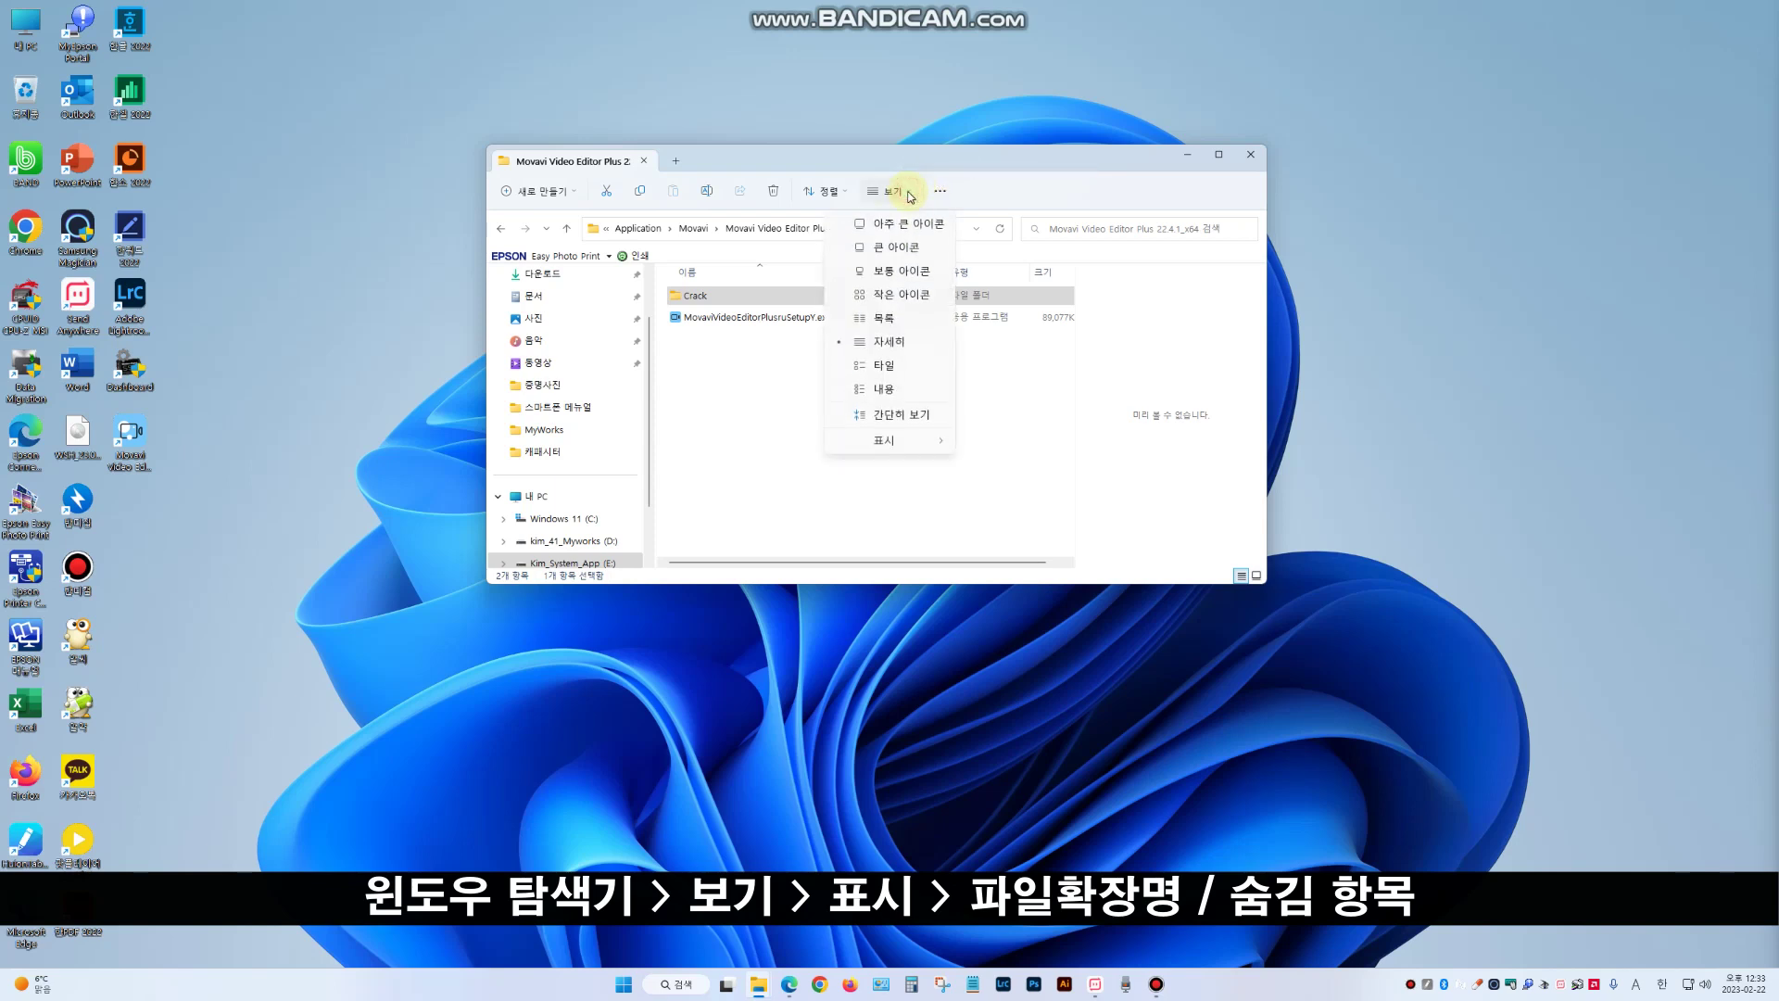
mouse_move(904, 443)
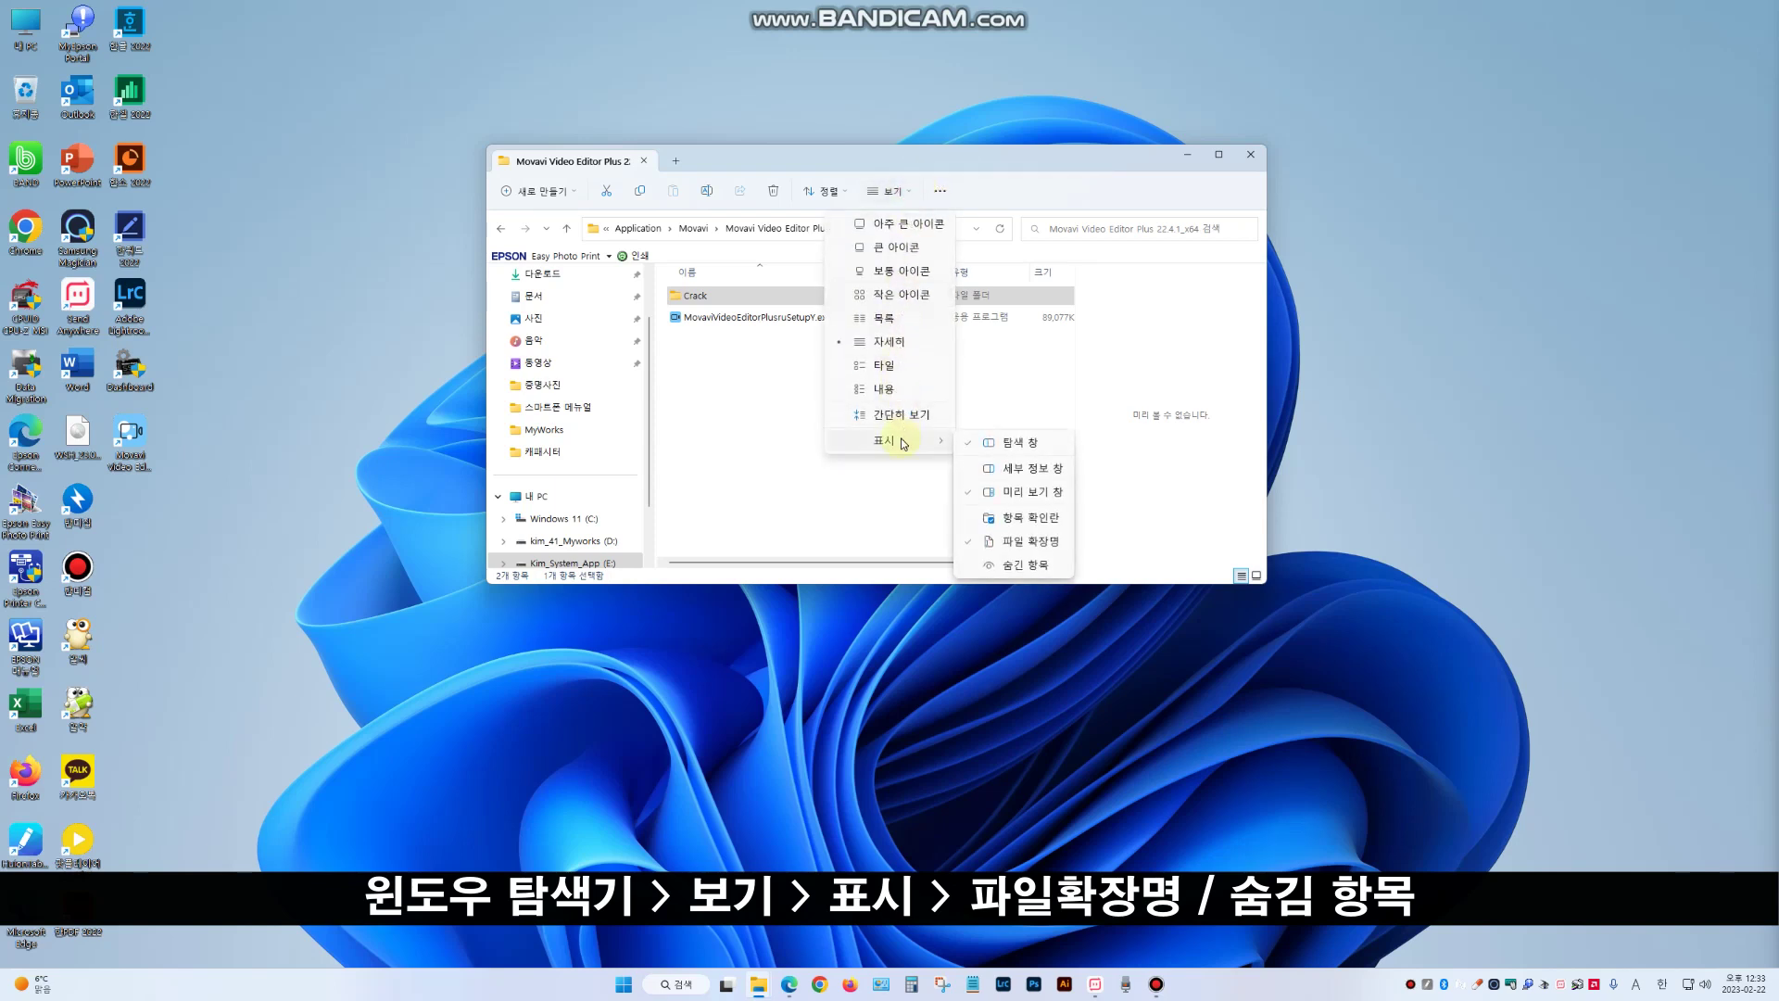
left_click(1007, 567)
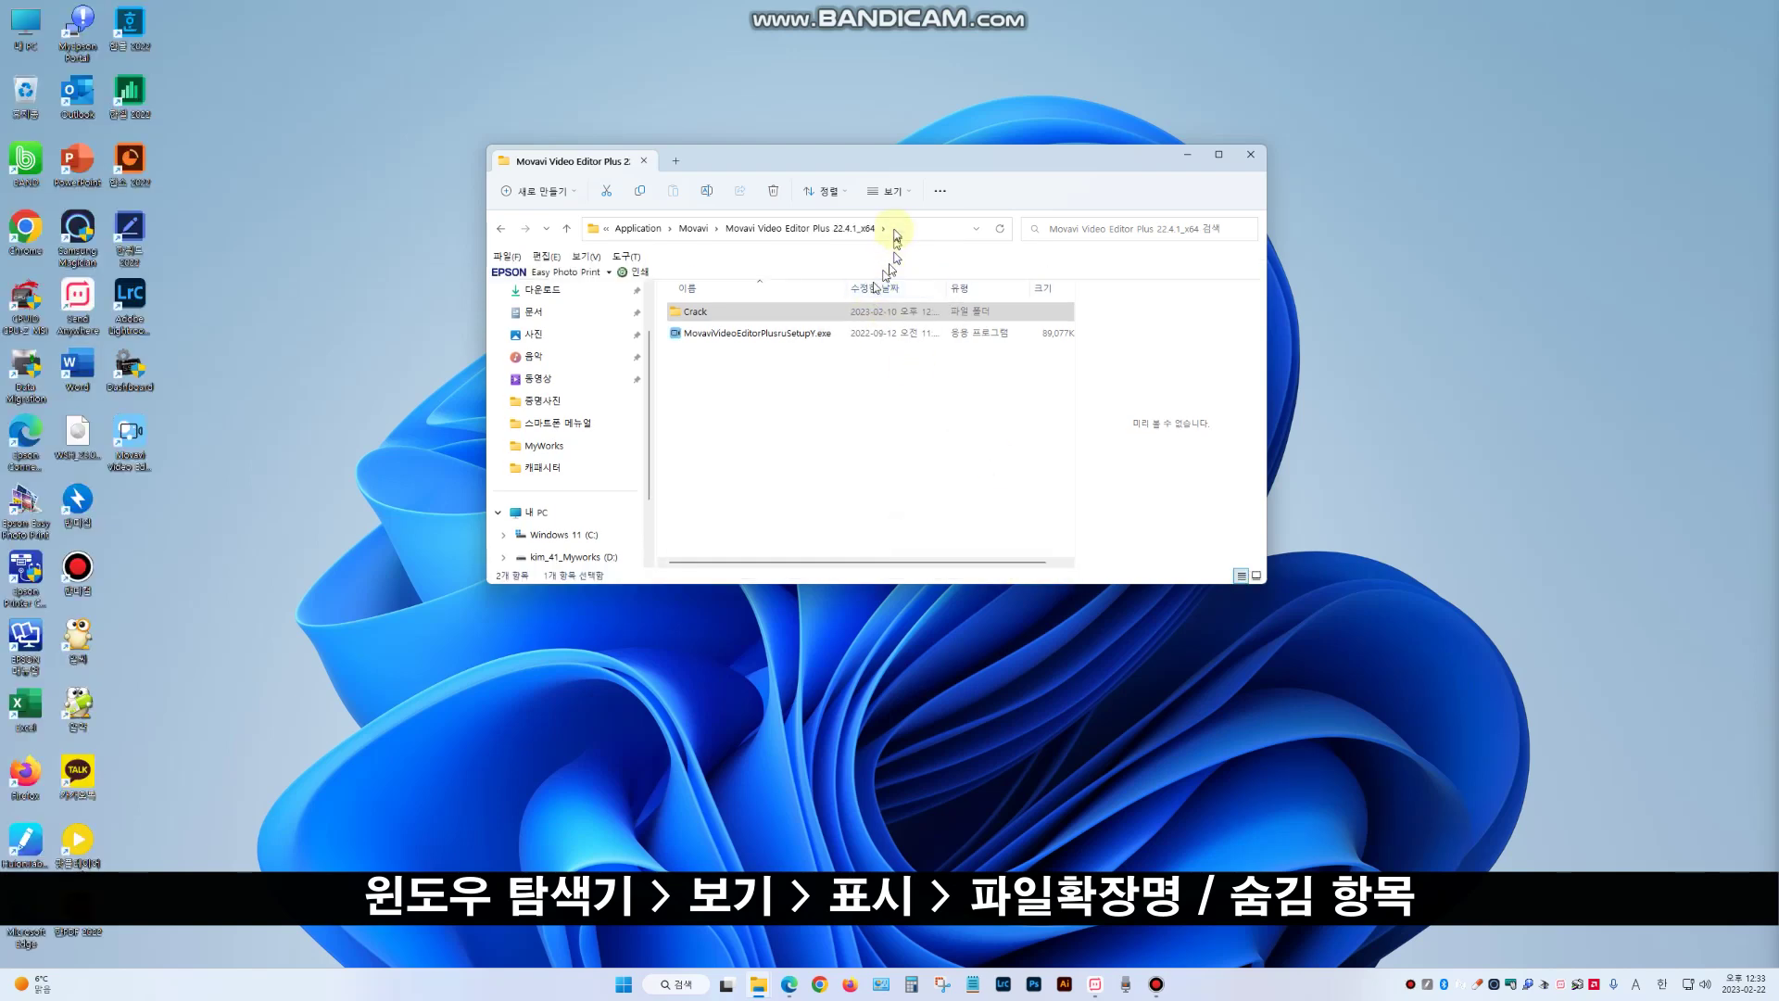
left_click(897, 193)
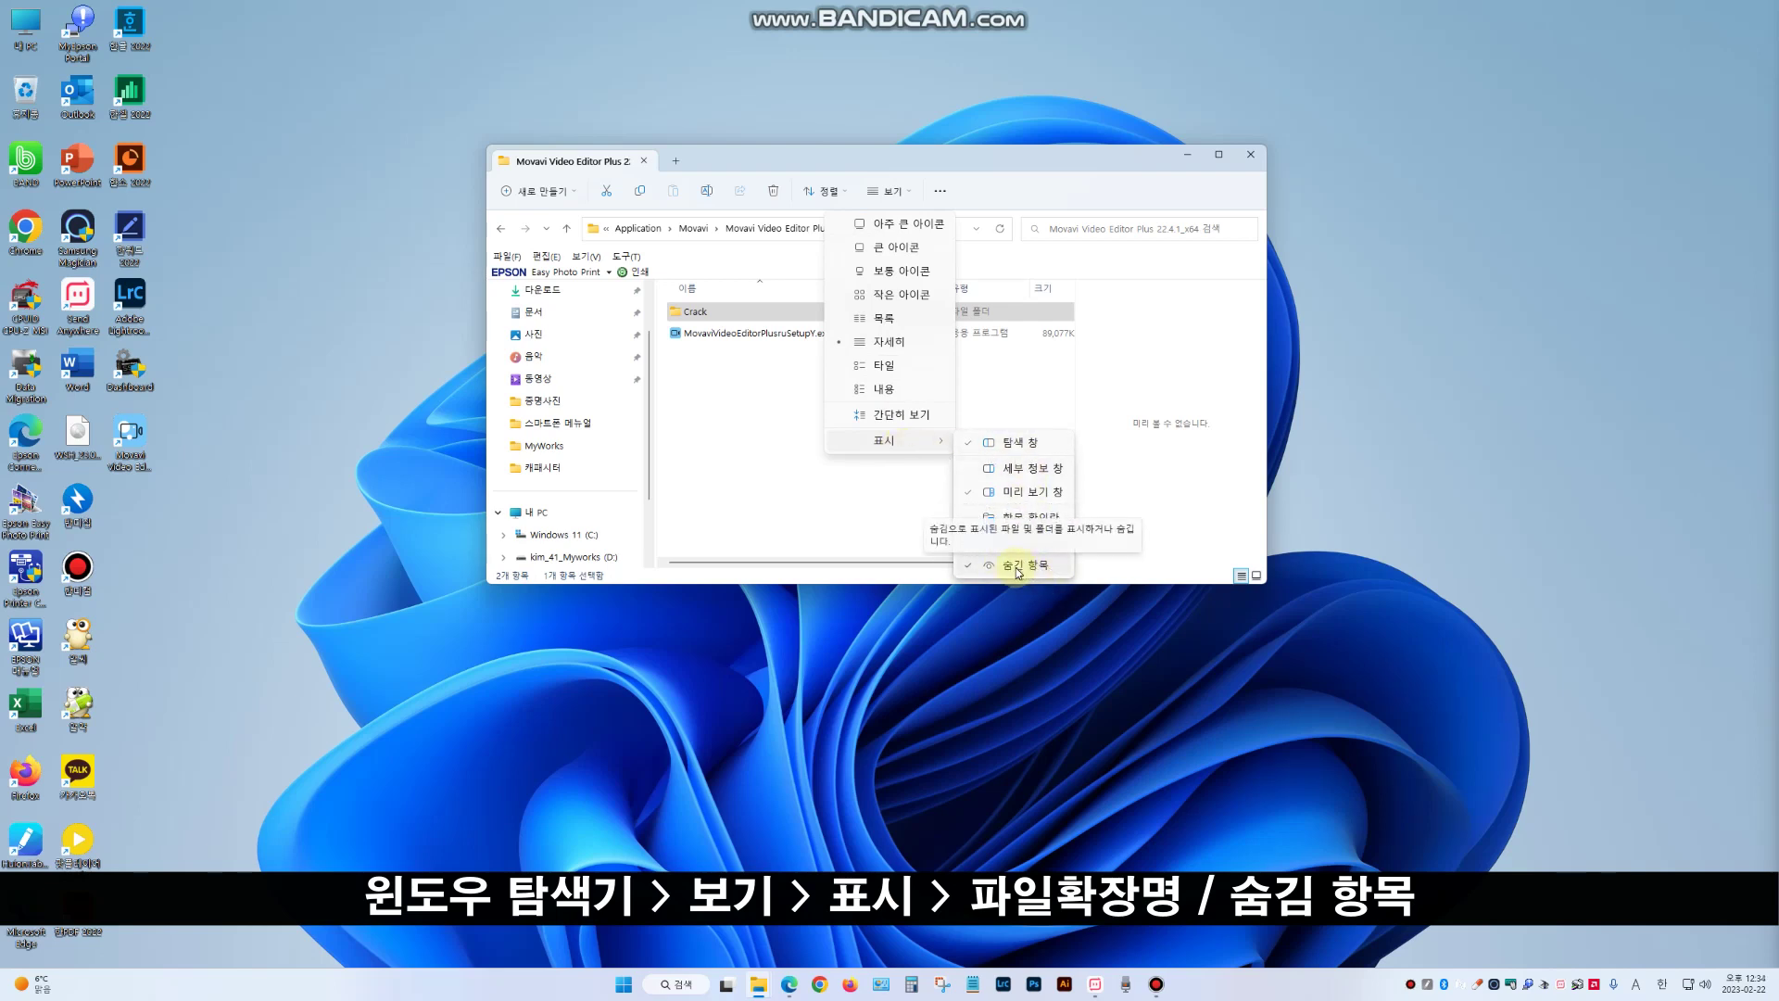
left_click(1021, 161)
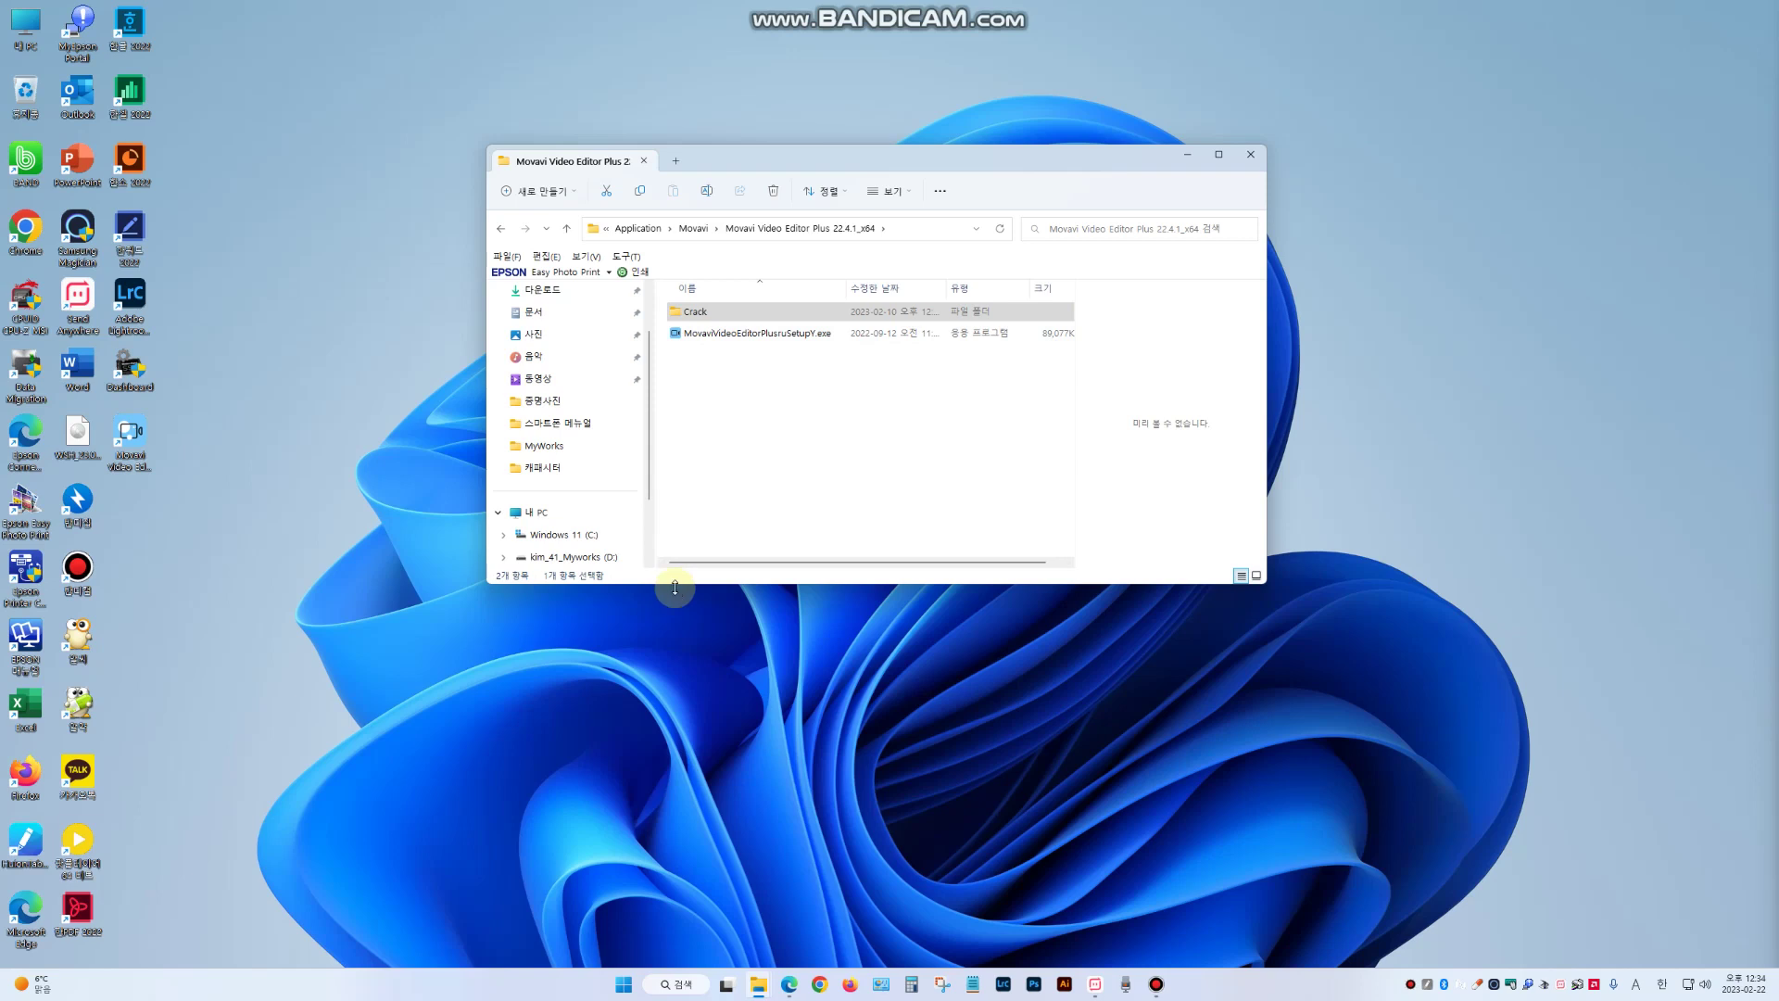
Enlarge the Explorer window and copy bb2018.dll and wtsapi32.dll from the Crack folder.
left_click_drag(675, 586, 675, 705)
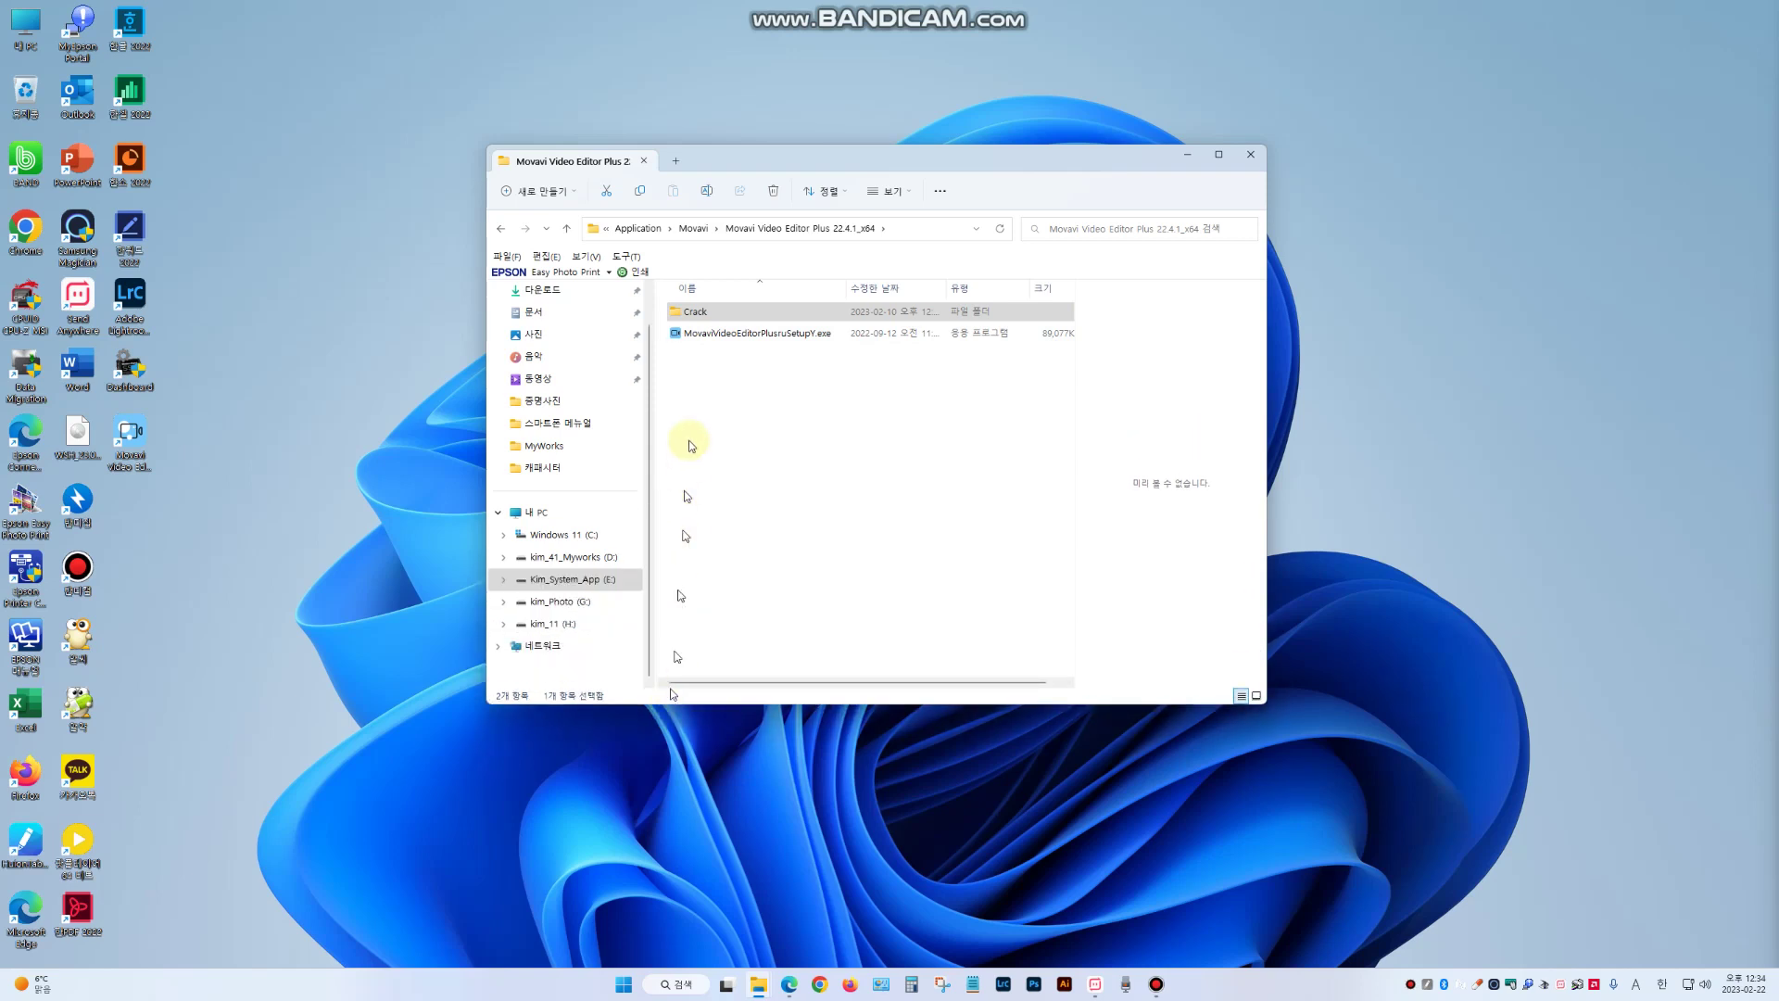
double_click(701, 318)
mouse_move(733, 355)
left_mouse_down()
mouse_move(760, 309)
mouse_move(712, 327)
left_mouse_up()
right_click(712, 319)
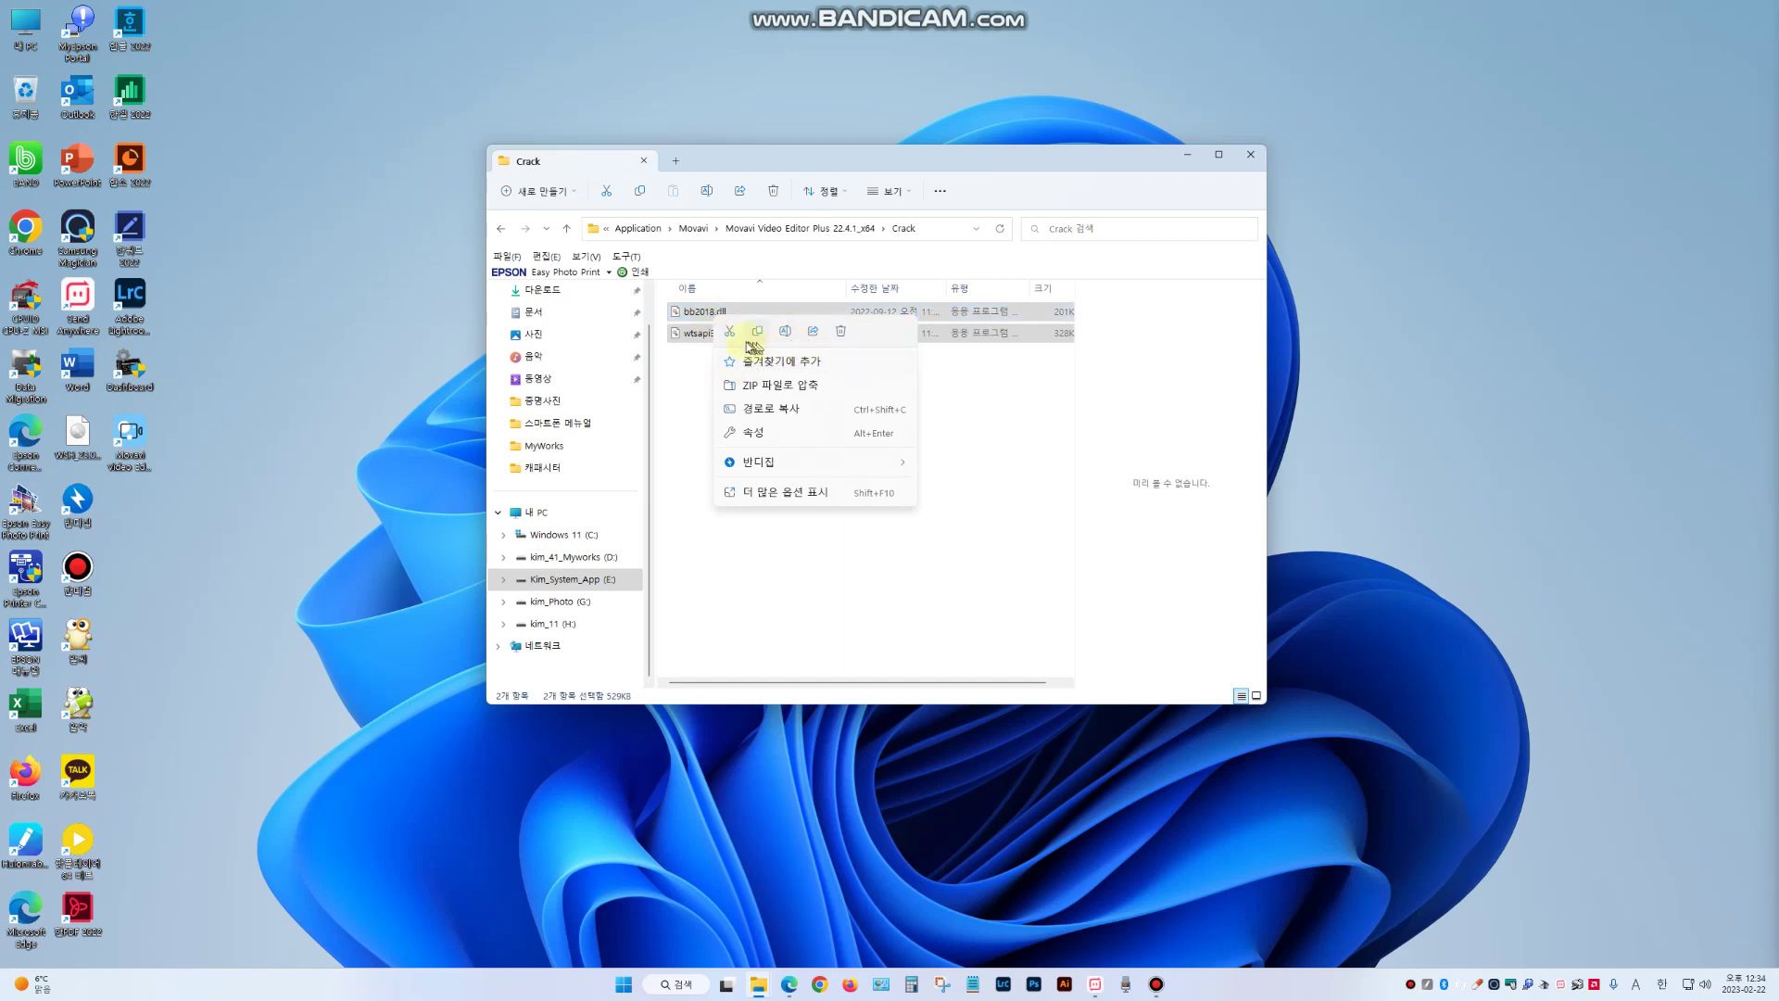
left_click(759, 333)
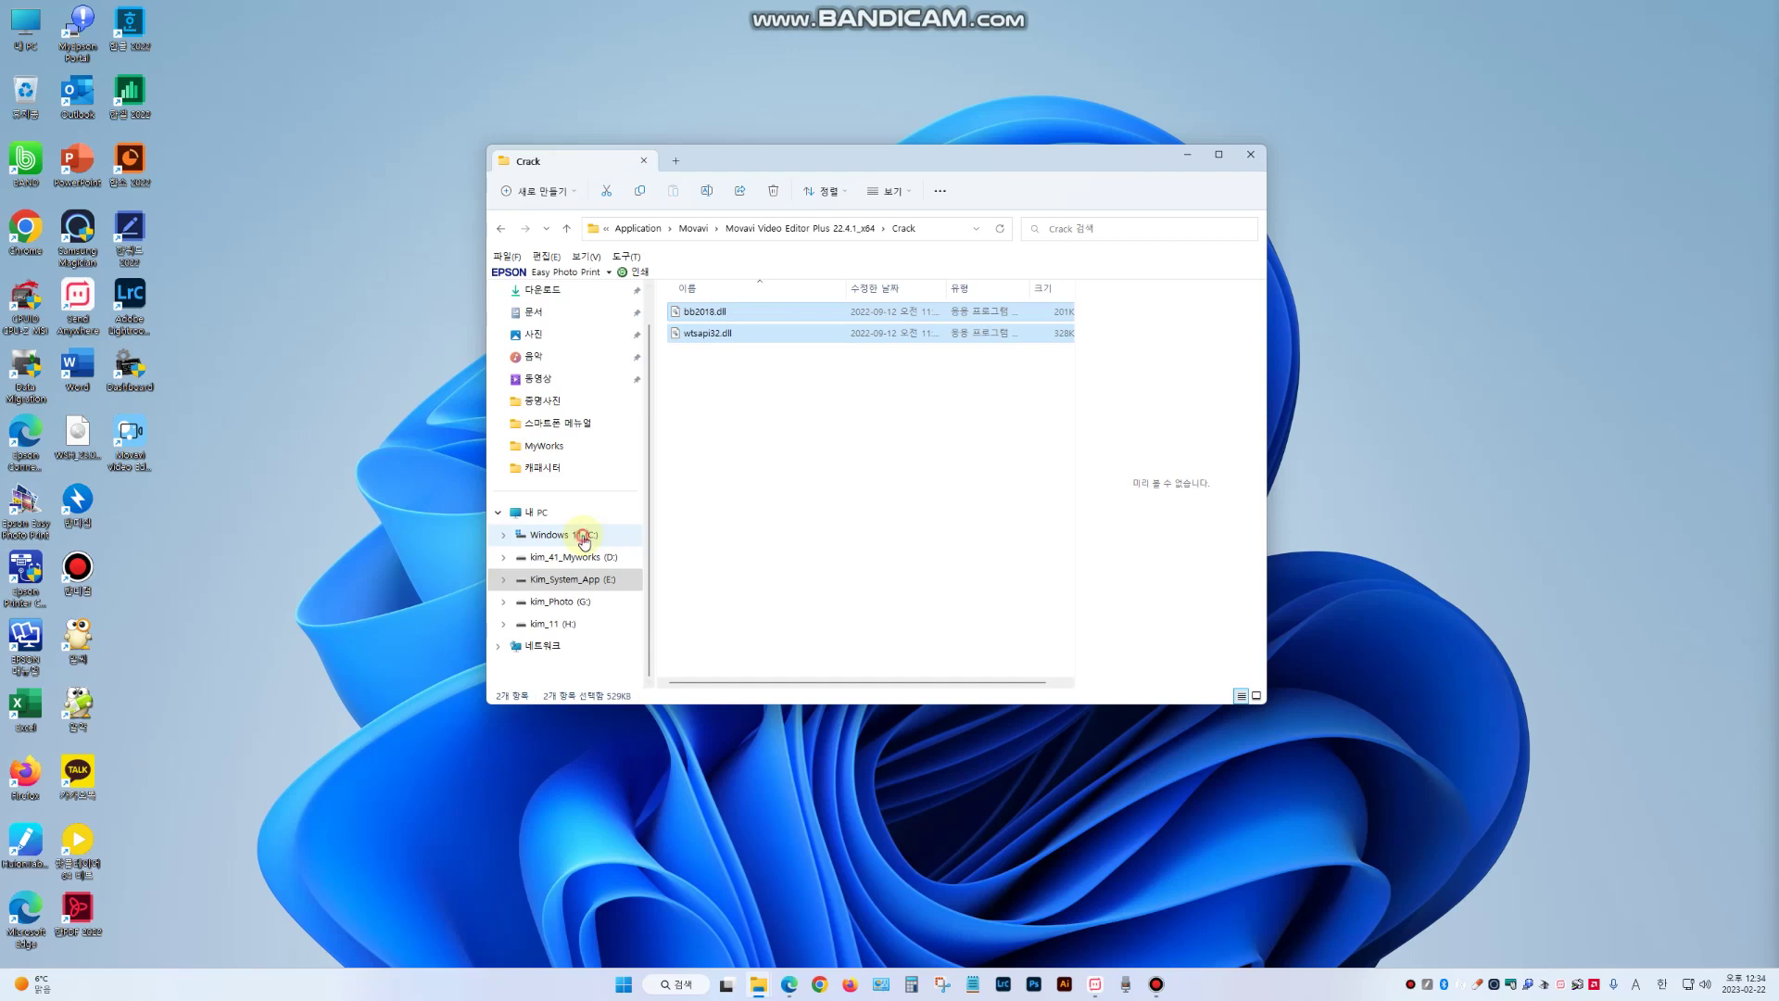
Open the Movavi Video Editor Plus 2022 folder under AppData\Roaming in the user's profile on drive C.
left_click(584, 537)
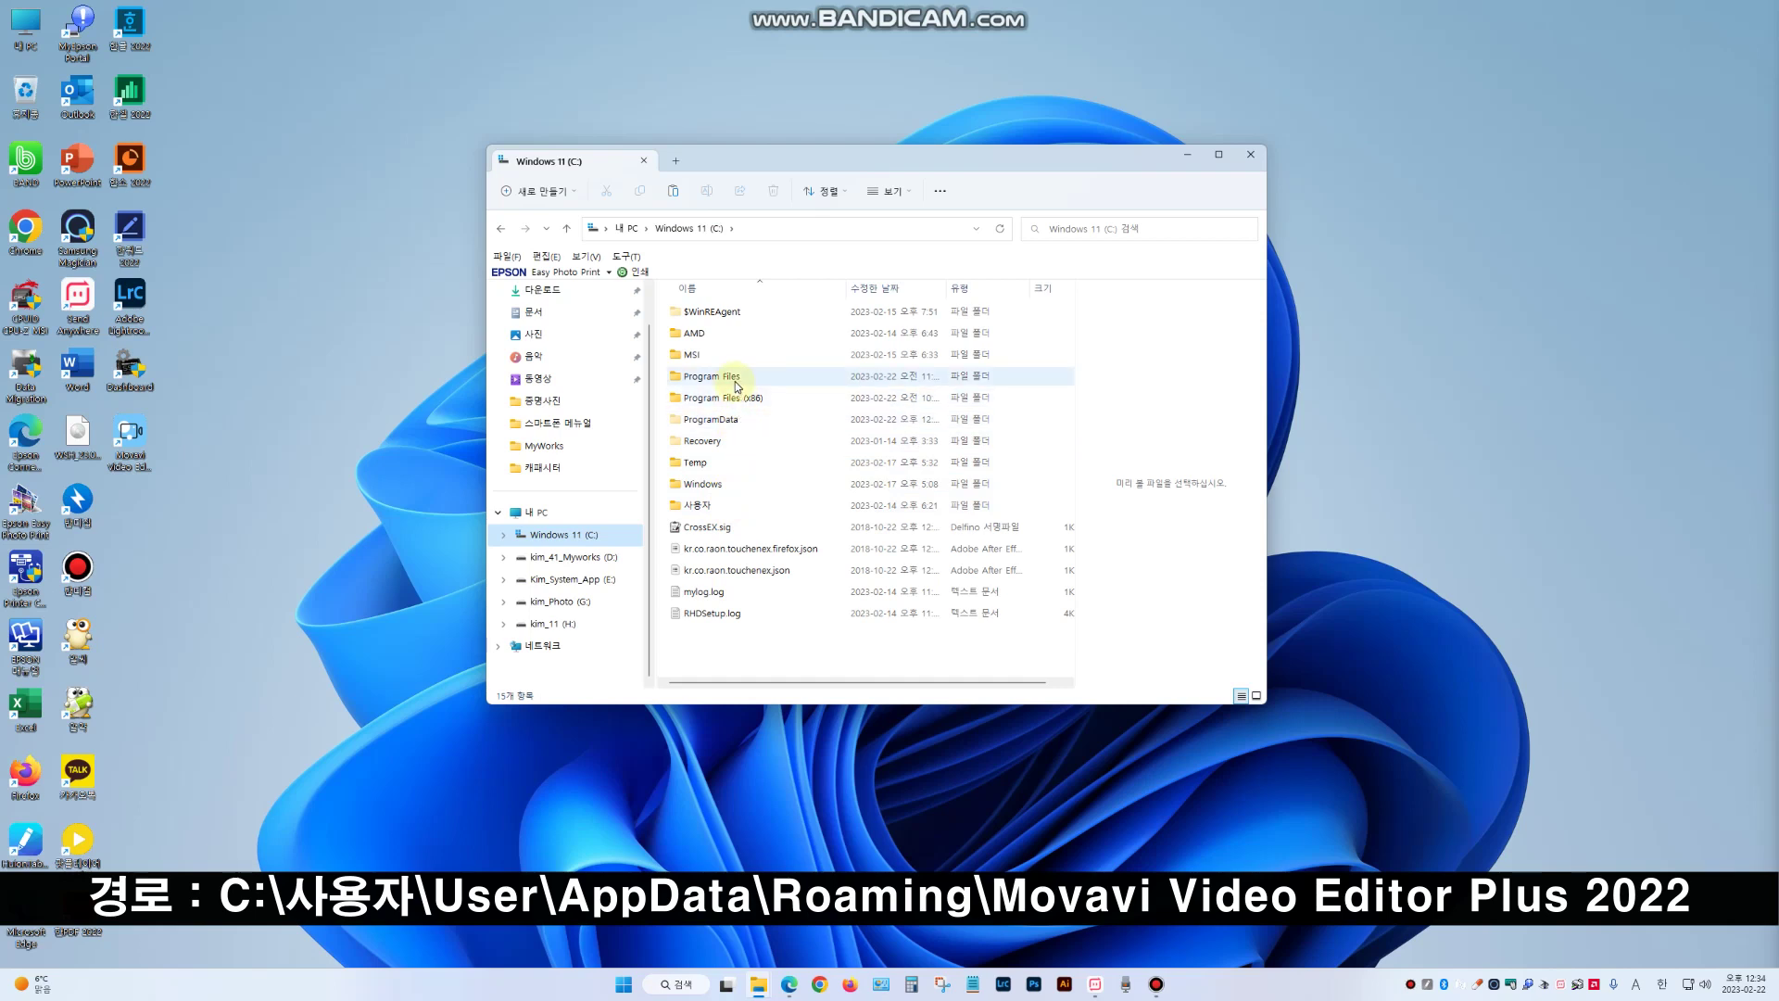
left_click(729, 506)
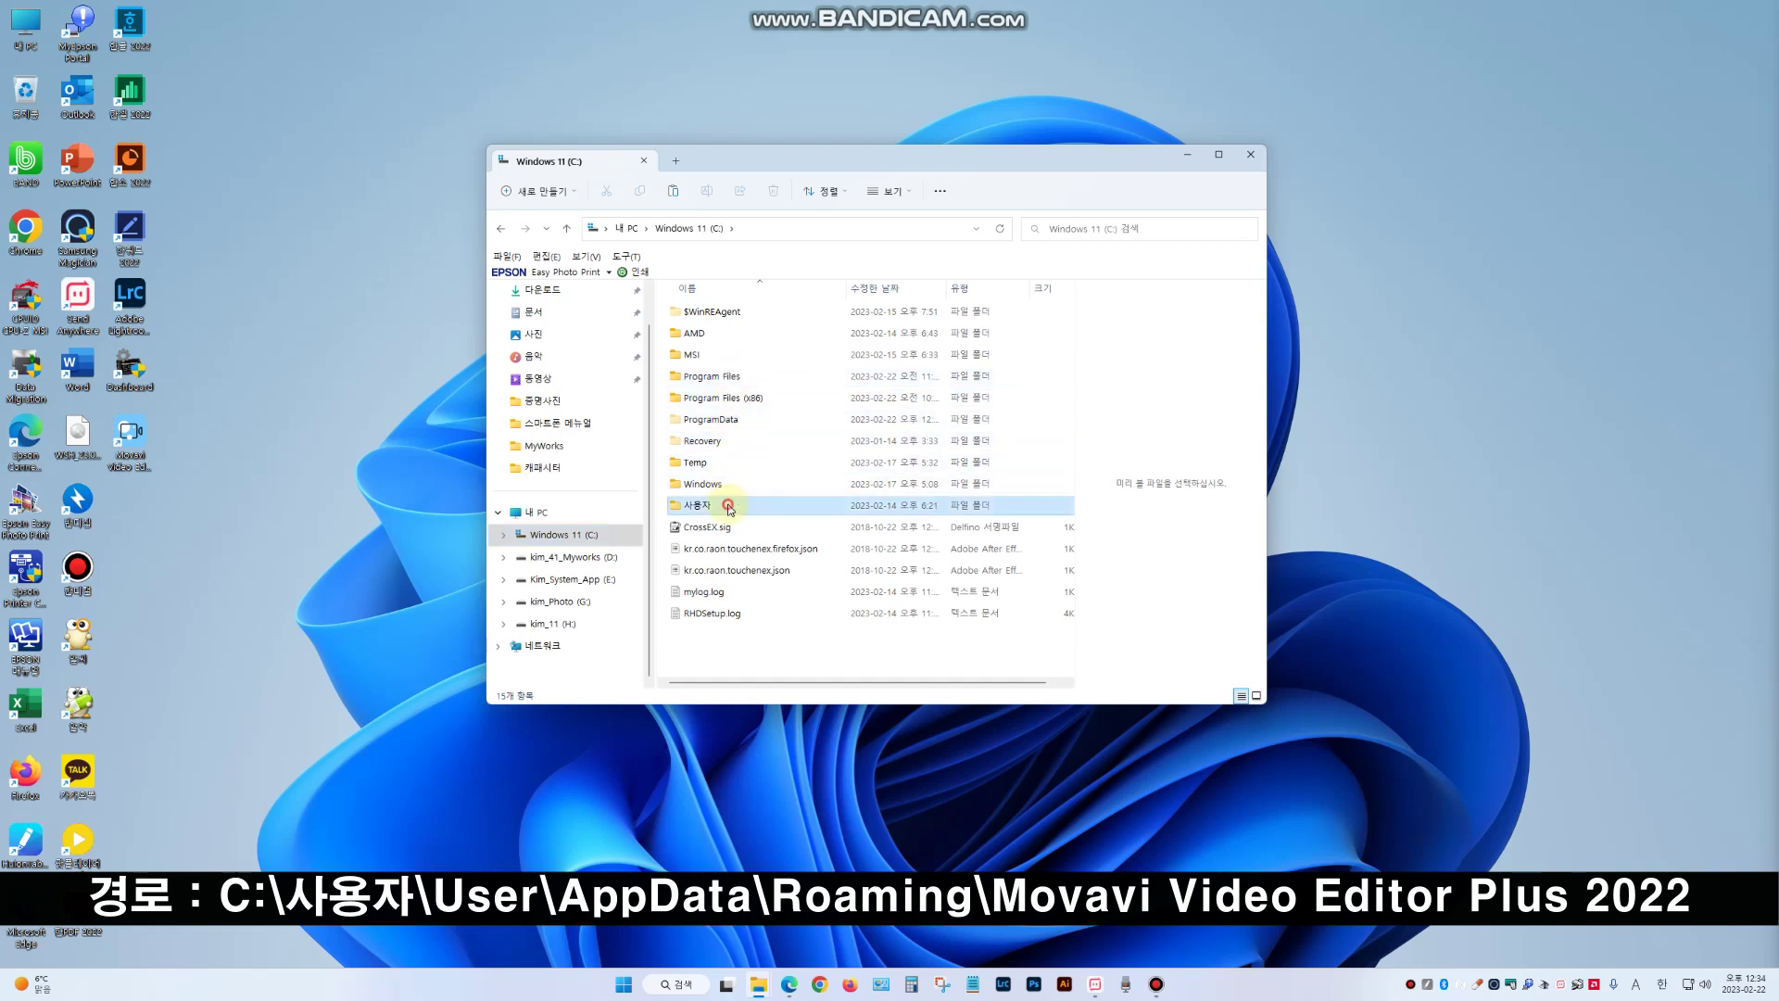
double_click(728, 506)
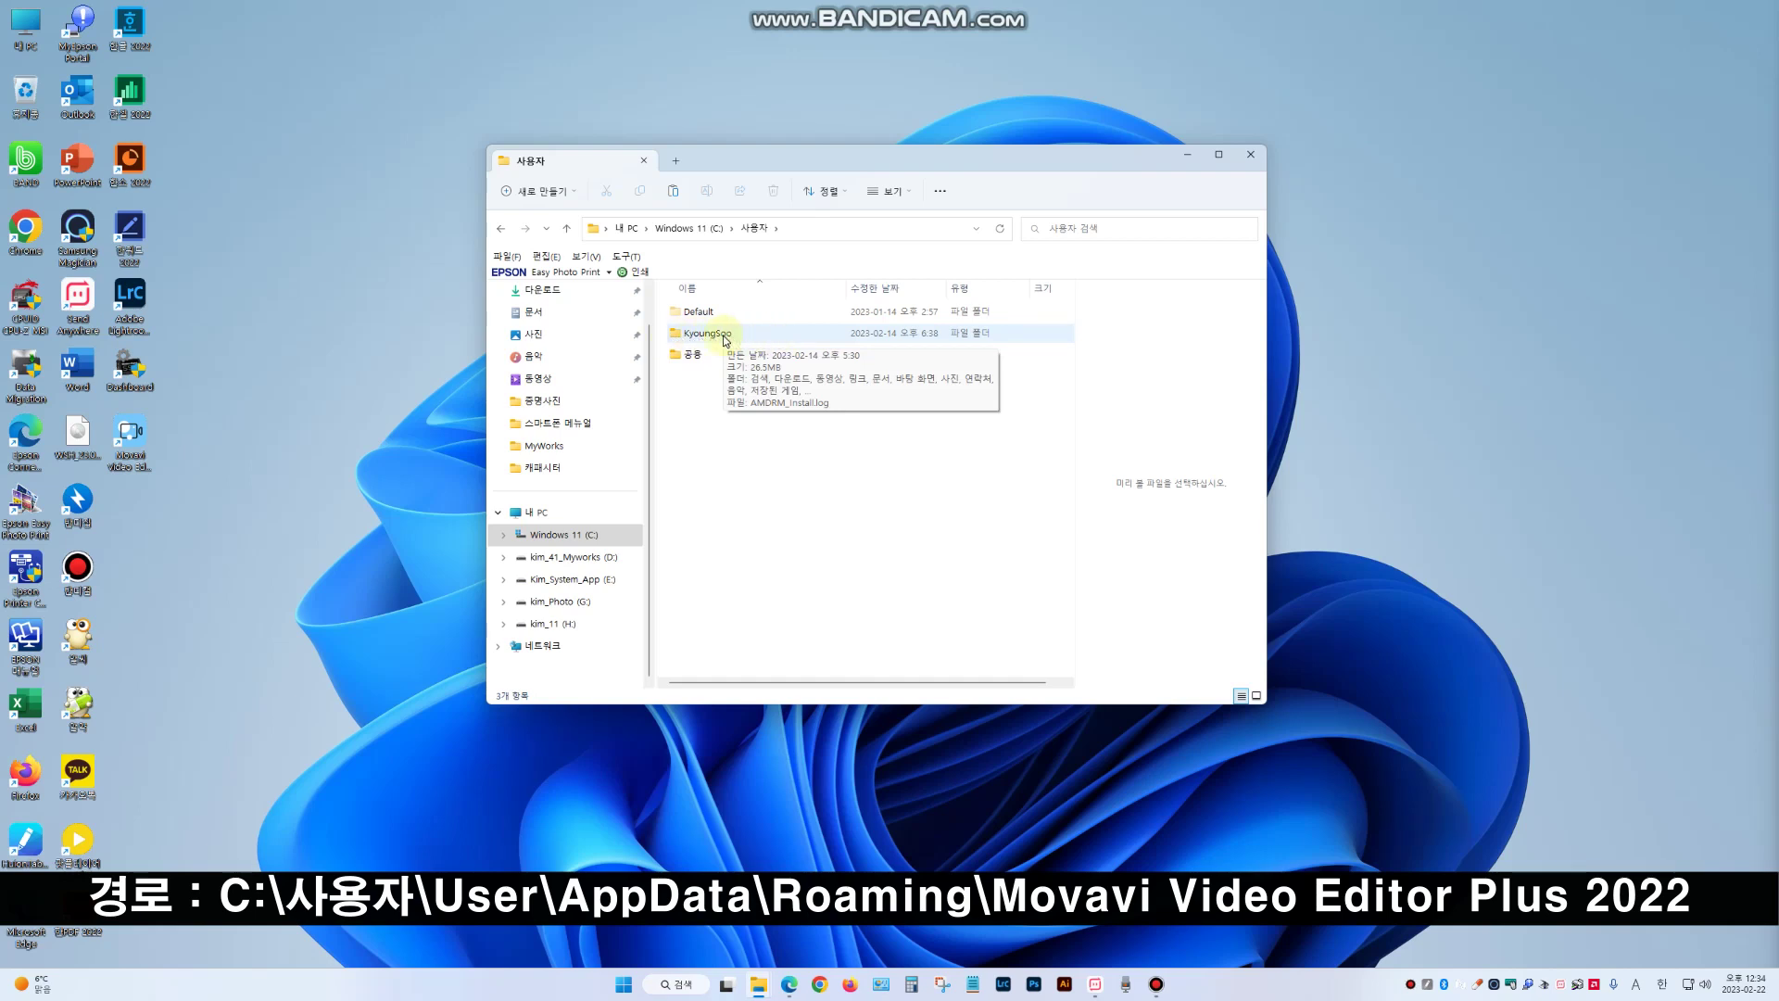
left_click(698, 340)
double_click(698, 340)
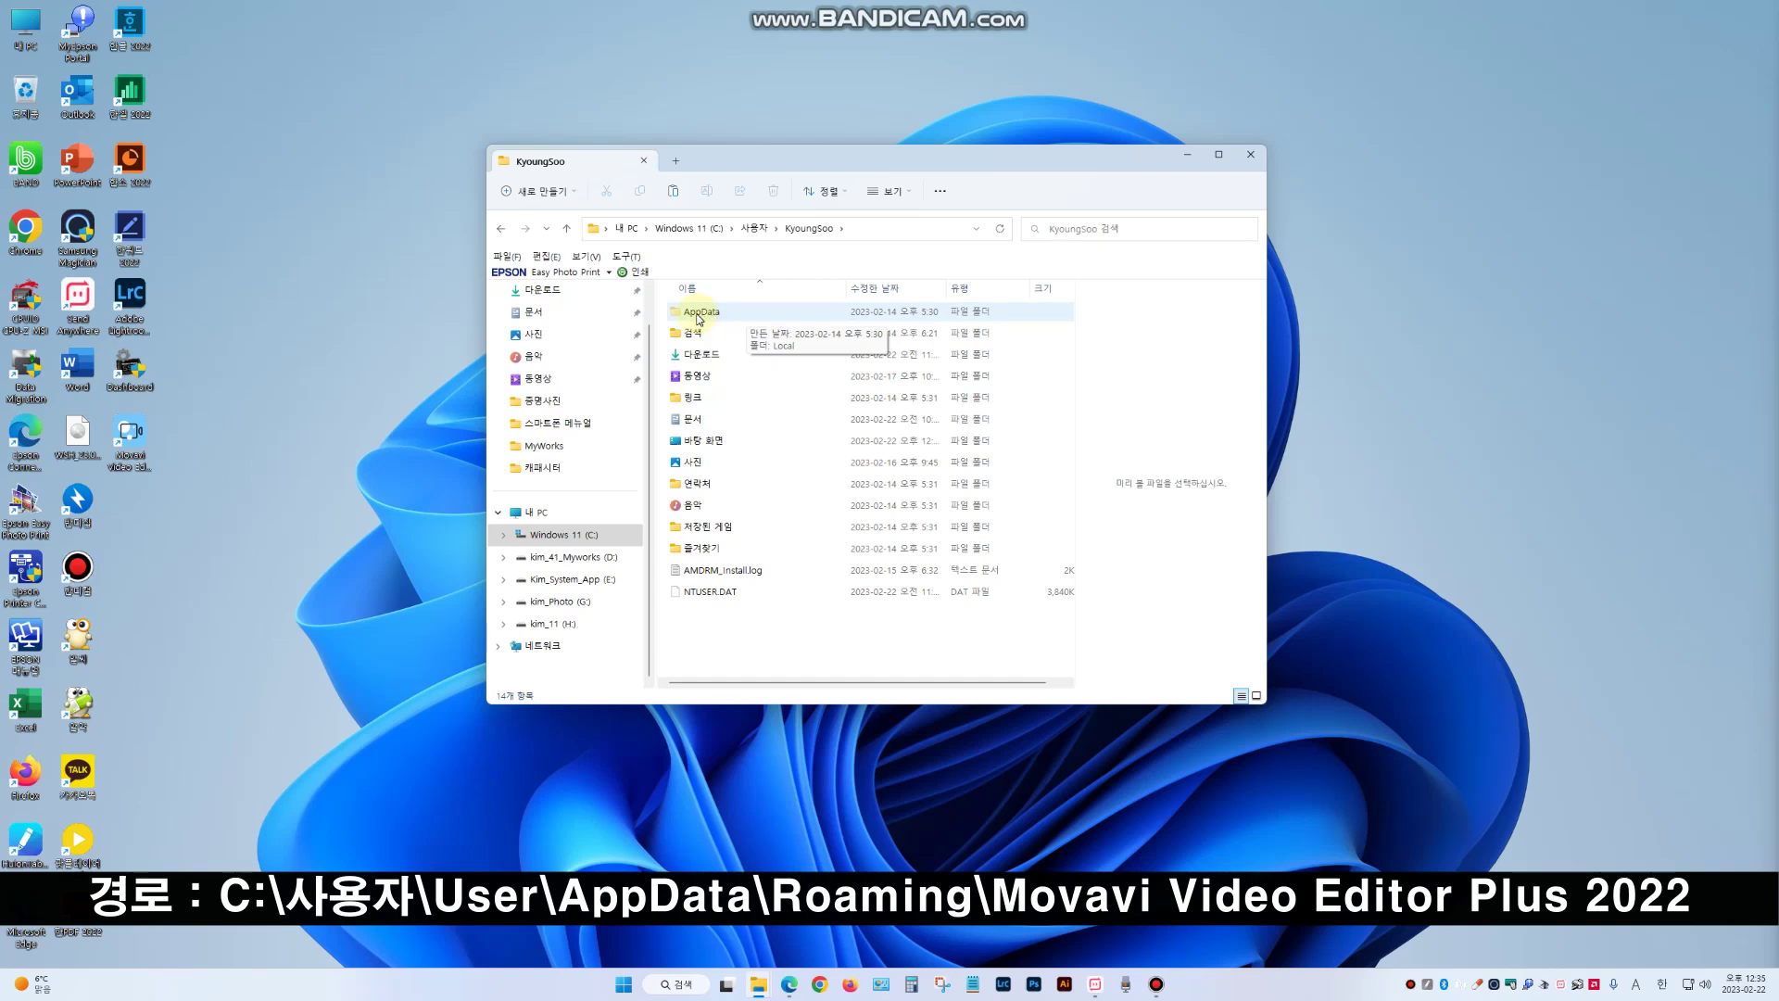
double_click(699, 312)
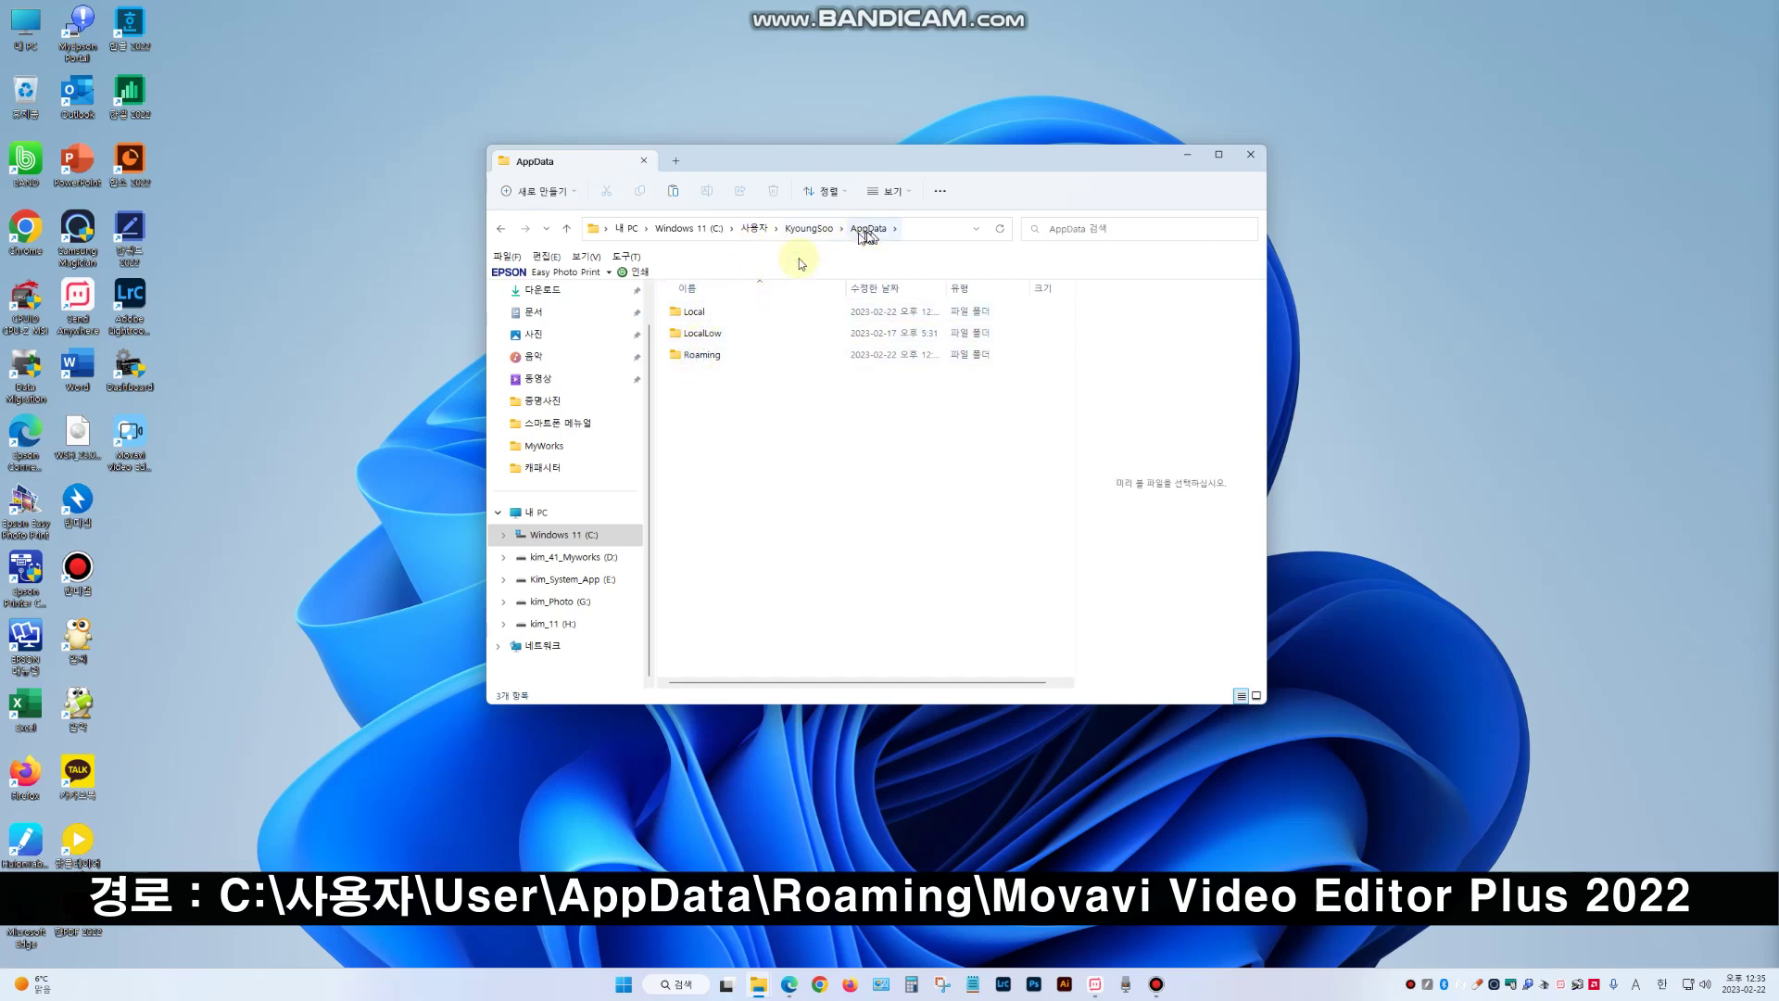
double_click(720, 354)
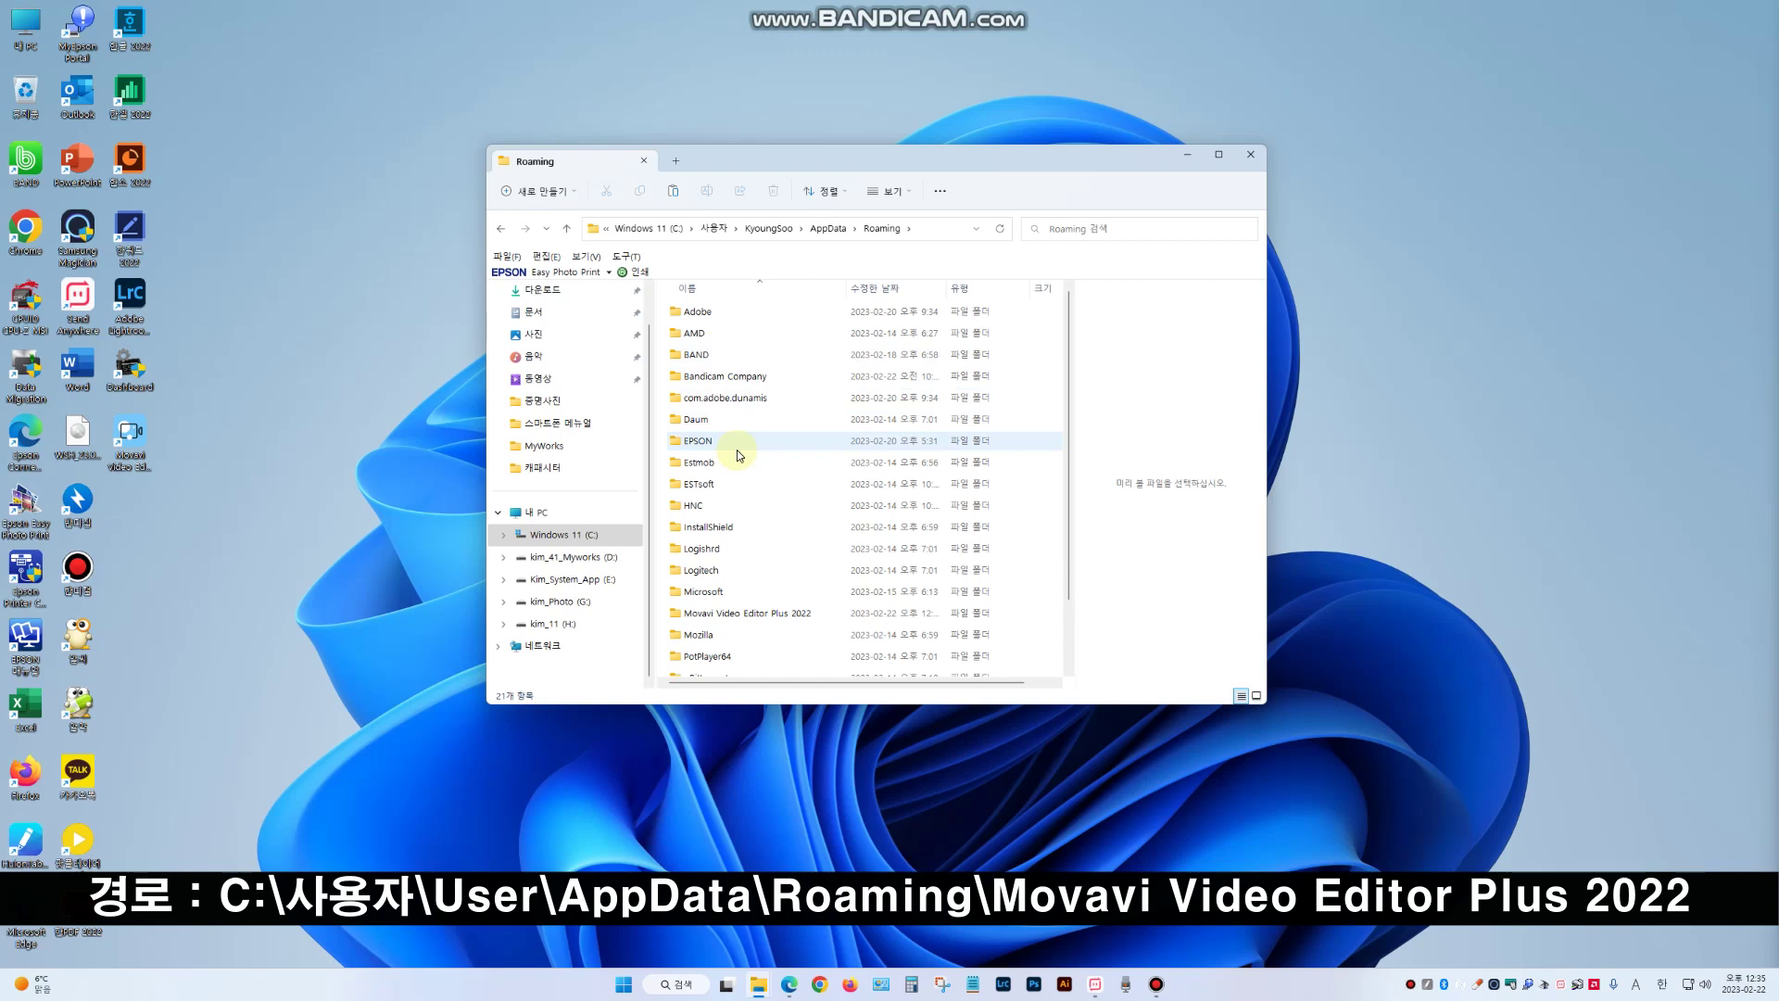
scroll(737, 452, "down", 1)
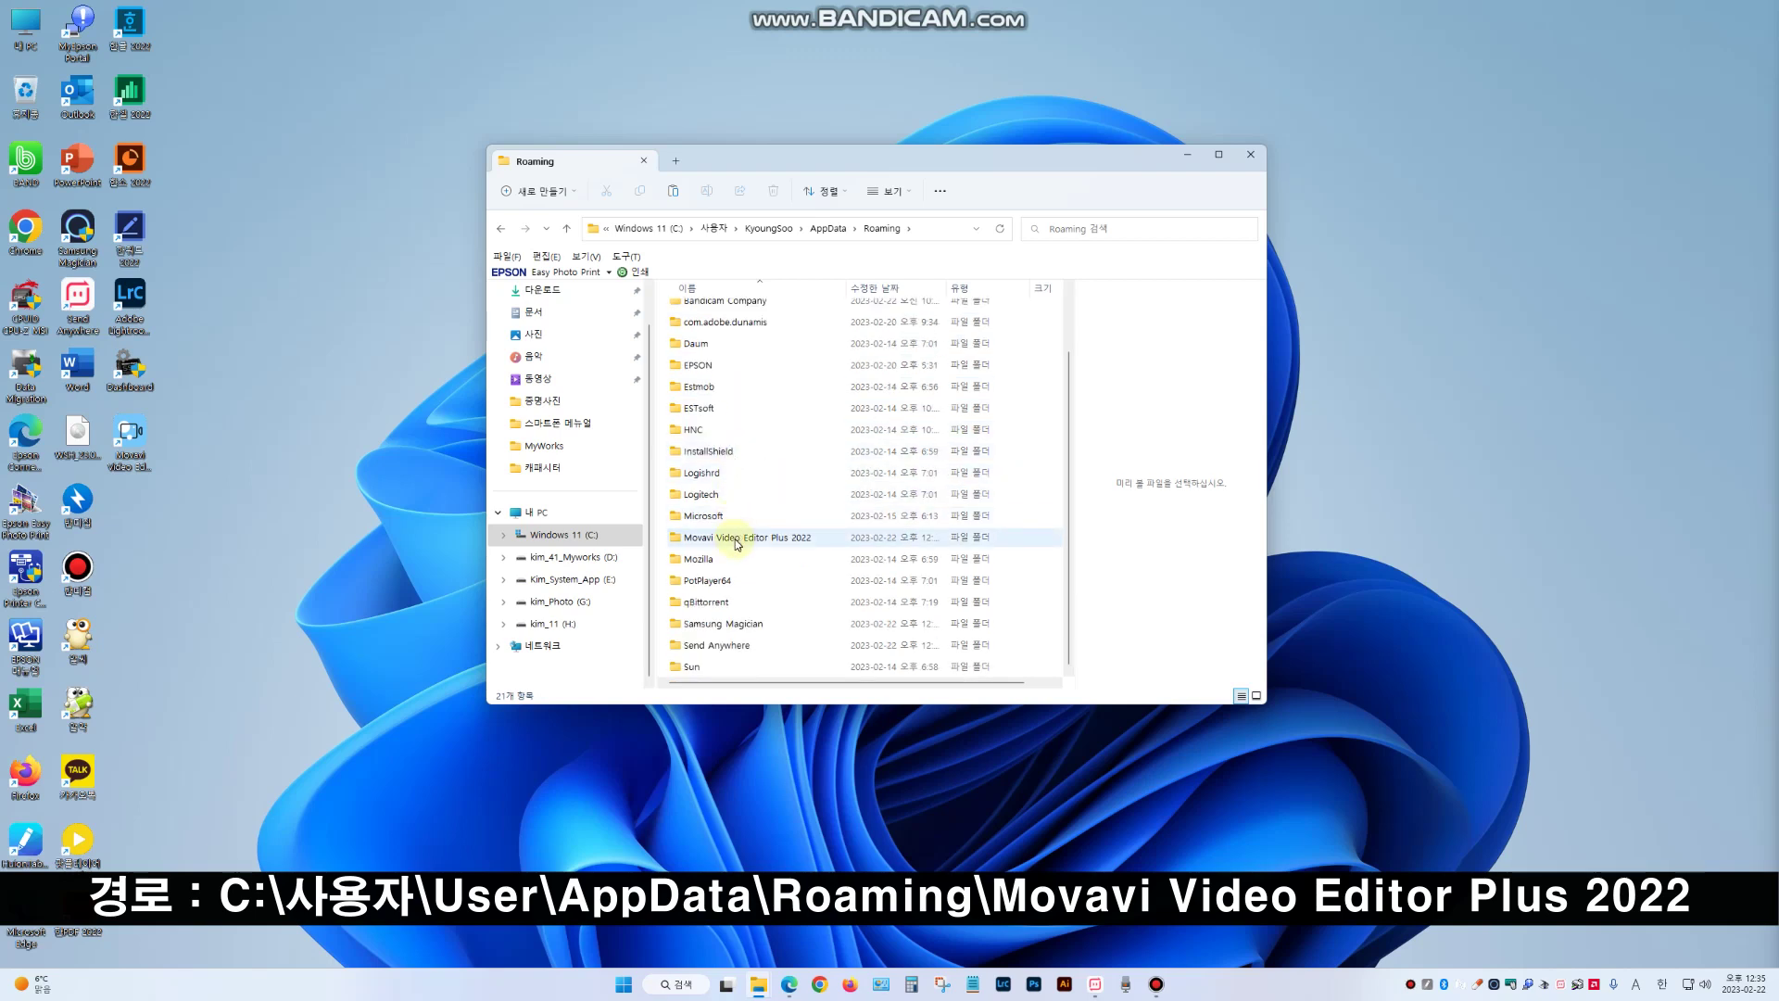
mouse_move(738, 544)
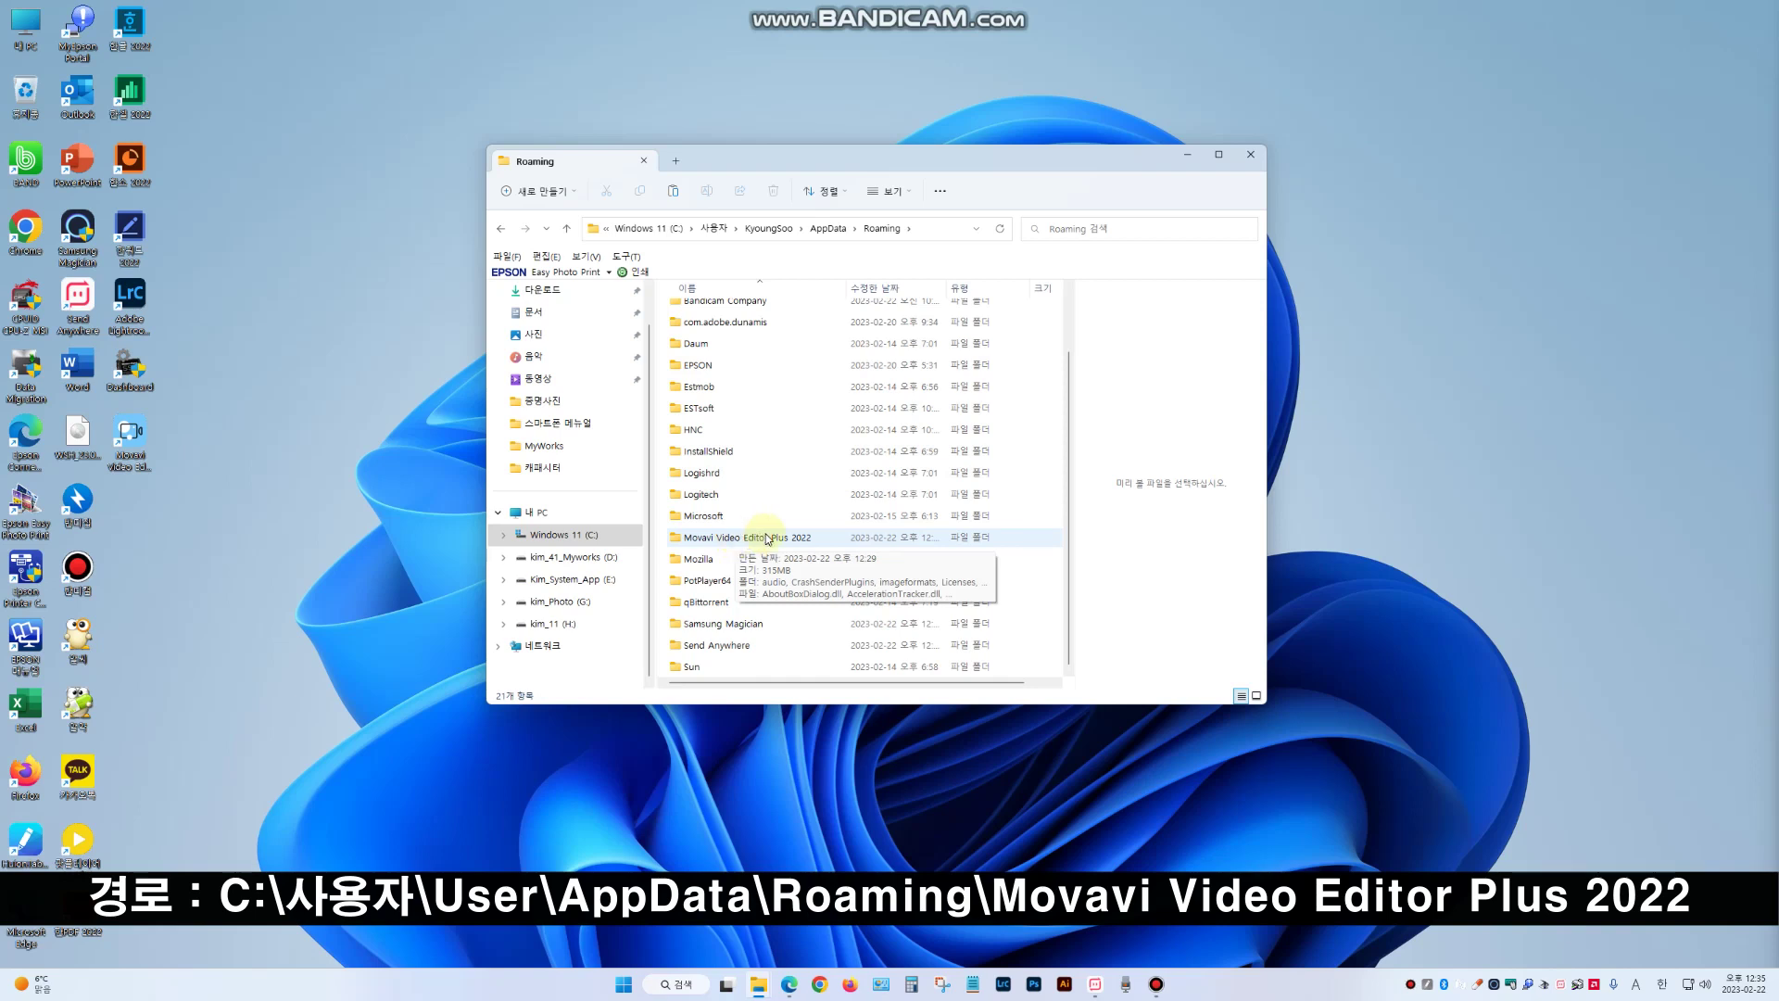
double_click(768, 538)
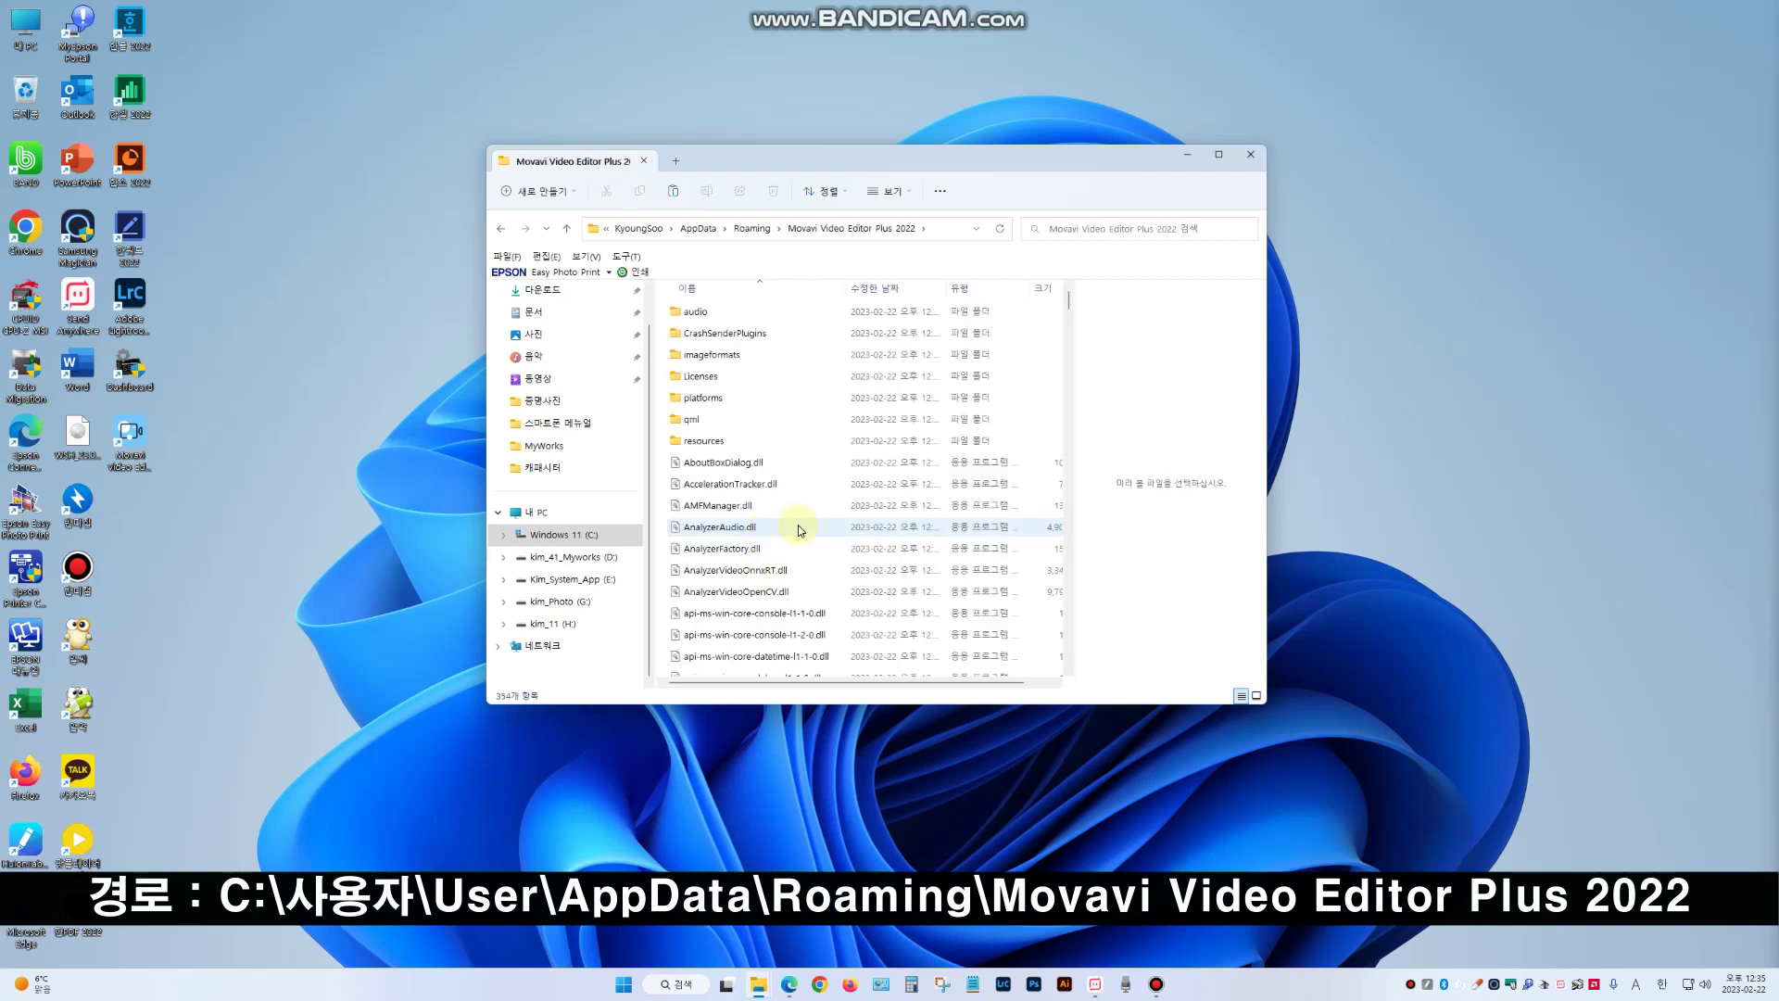
Paste the two copied DLL files into the Movavi Video Editor Plus 2022 folder and return to the root of drive C.
scroll(799, 530, "down", 13)
scroll(799, 507, "down", 7)
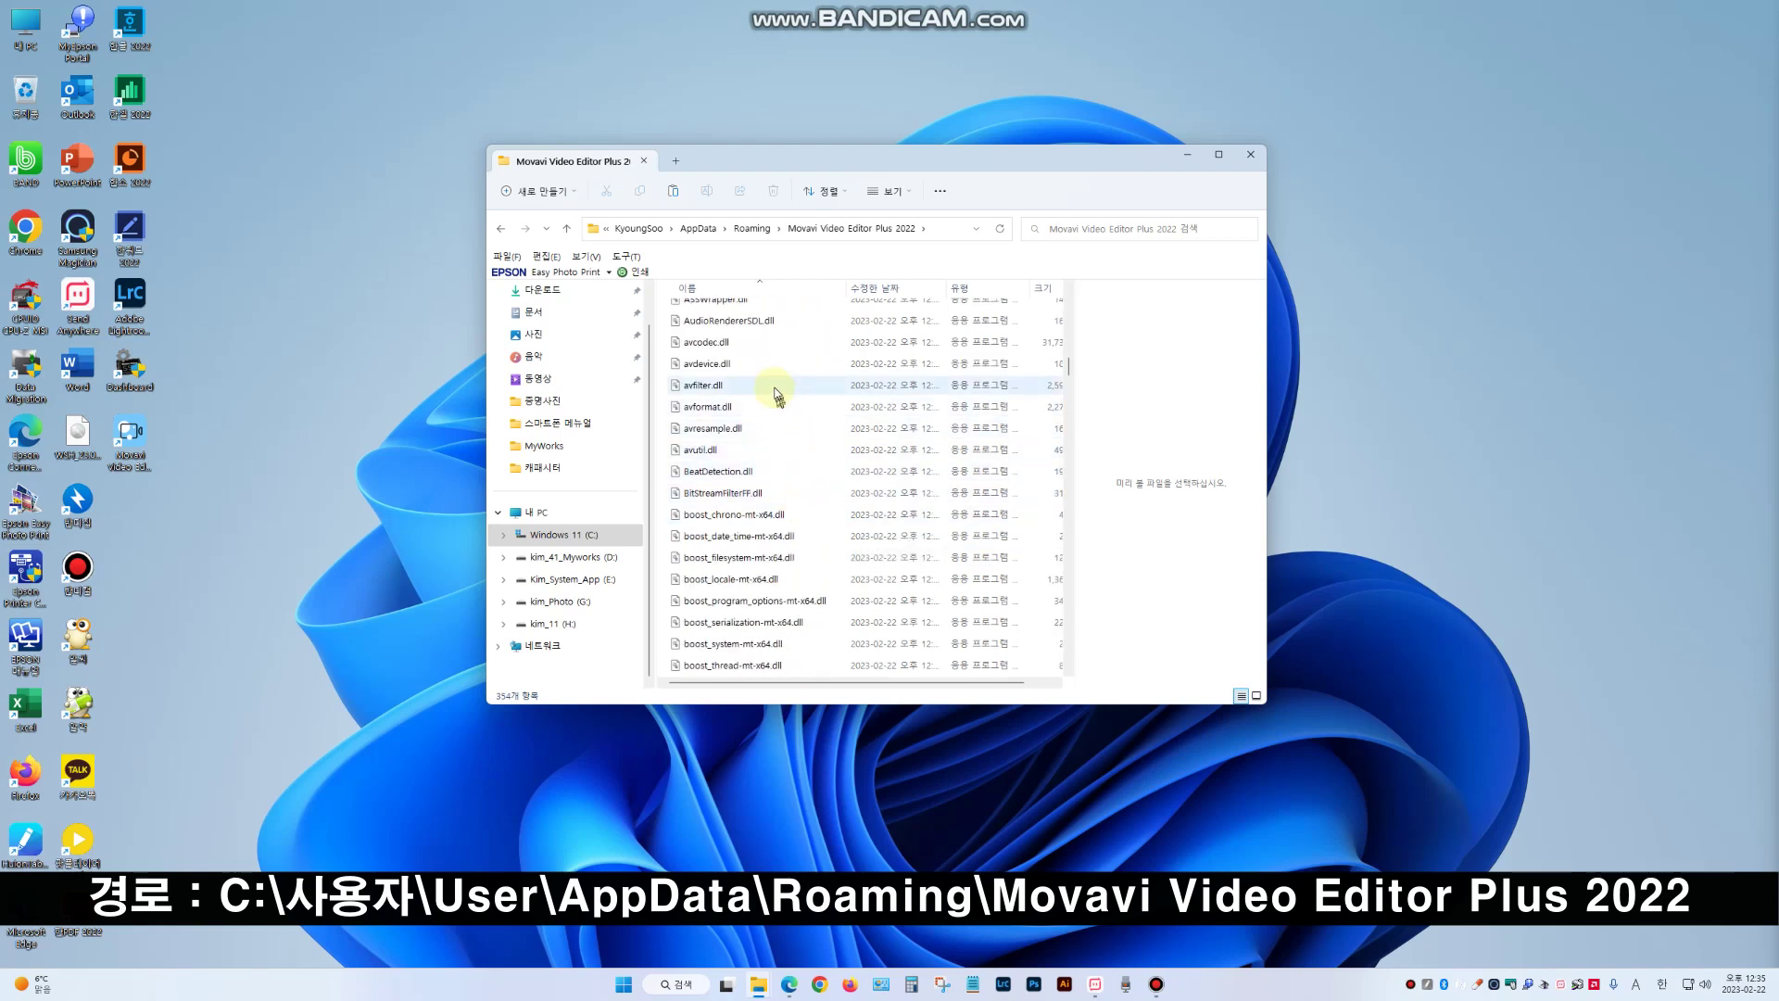
right_click(775, 390)
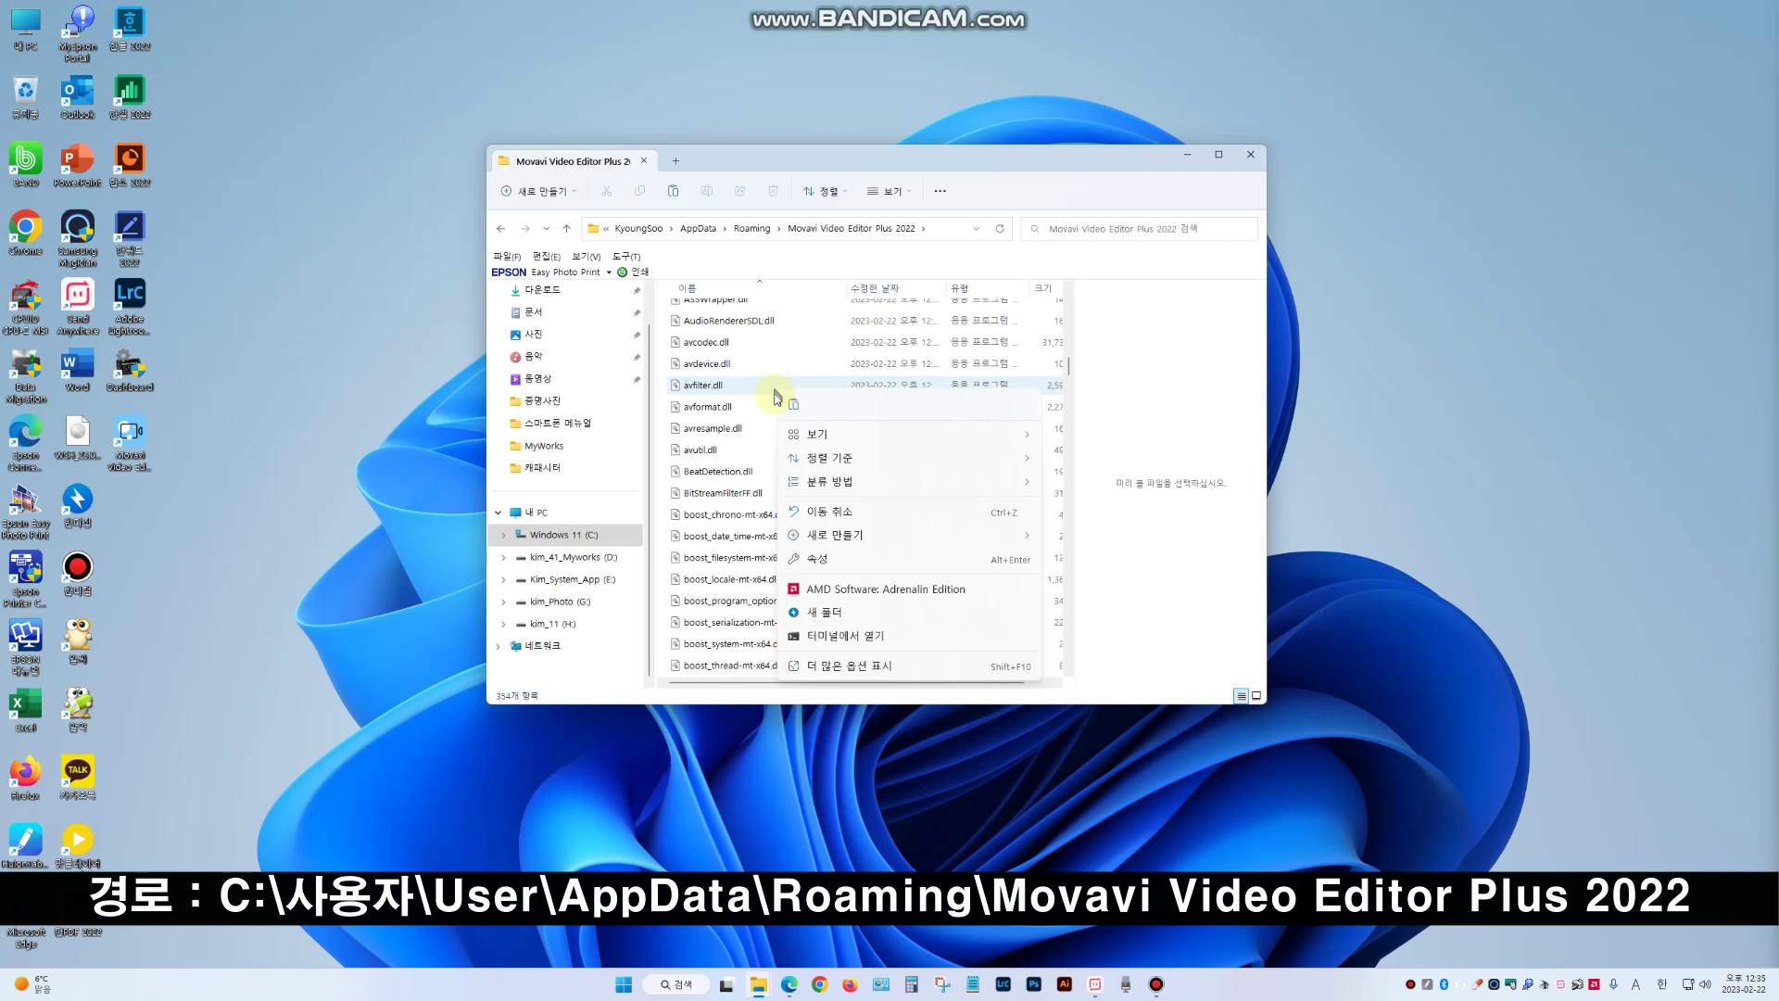
left_click(793, 405)
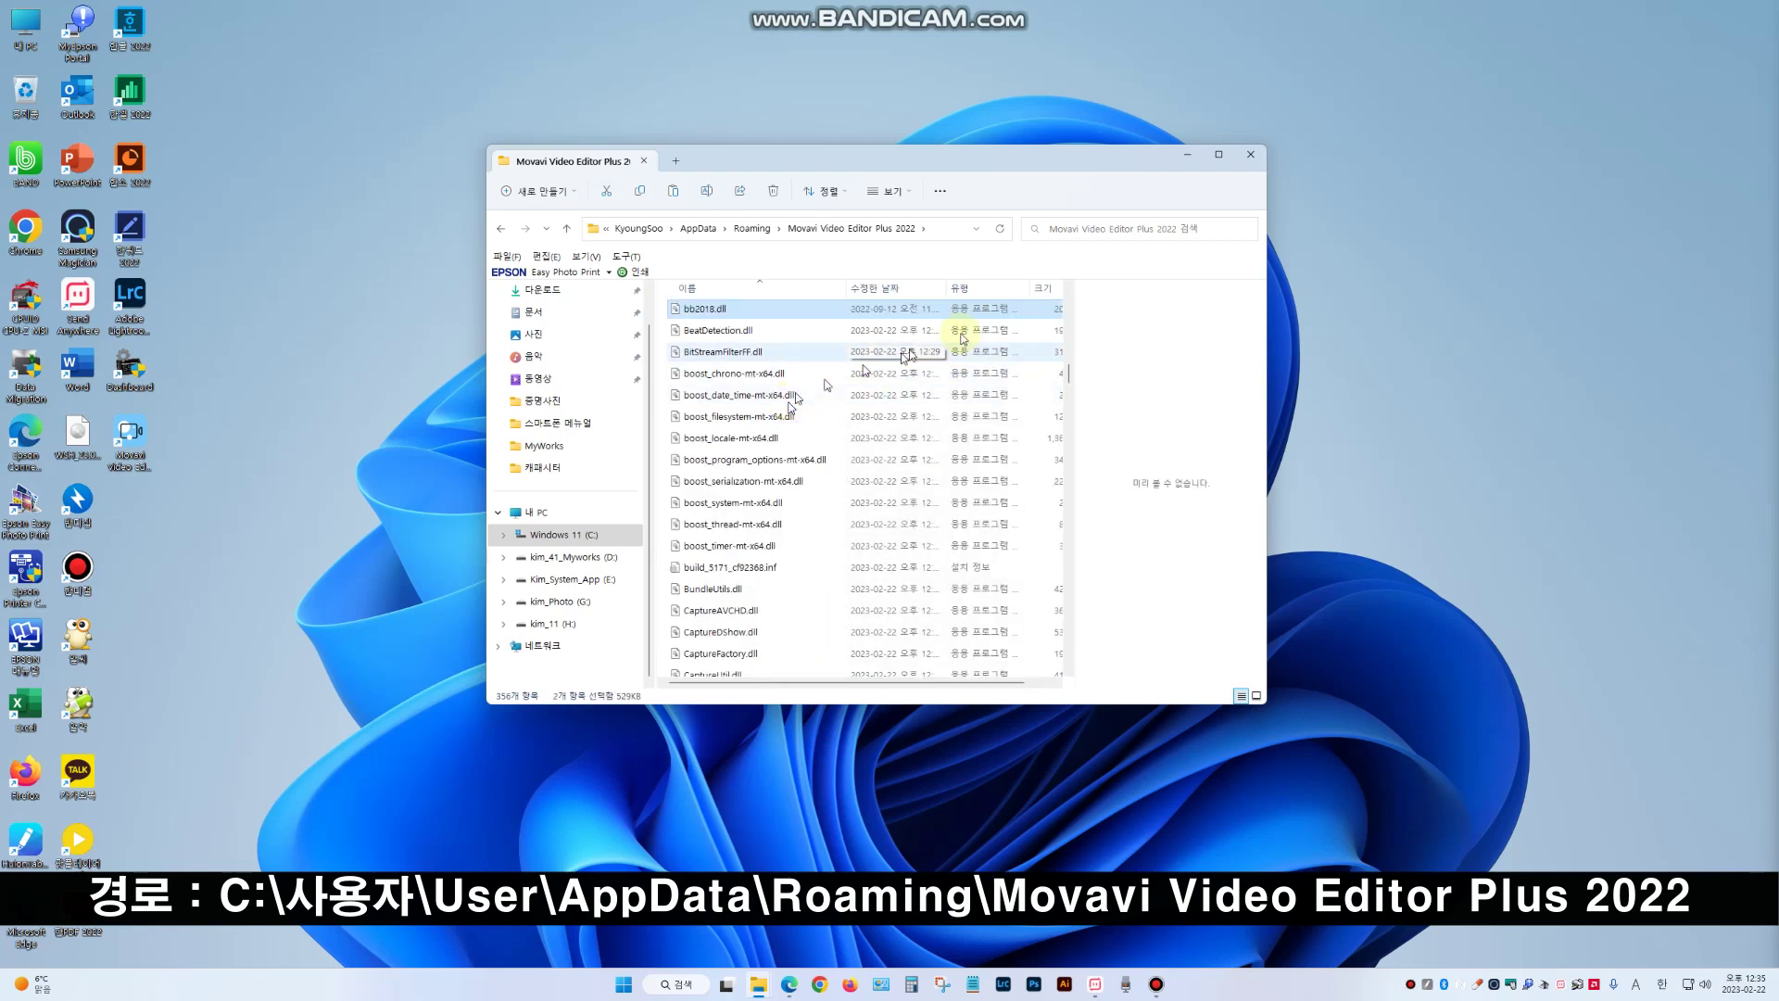
left_click(639, 229)
left_click(697, 229)
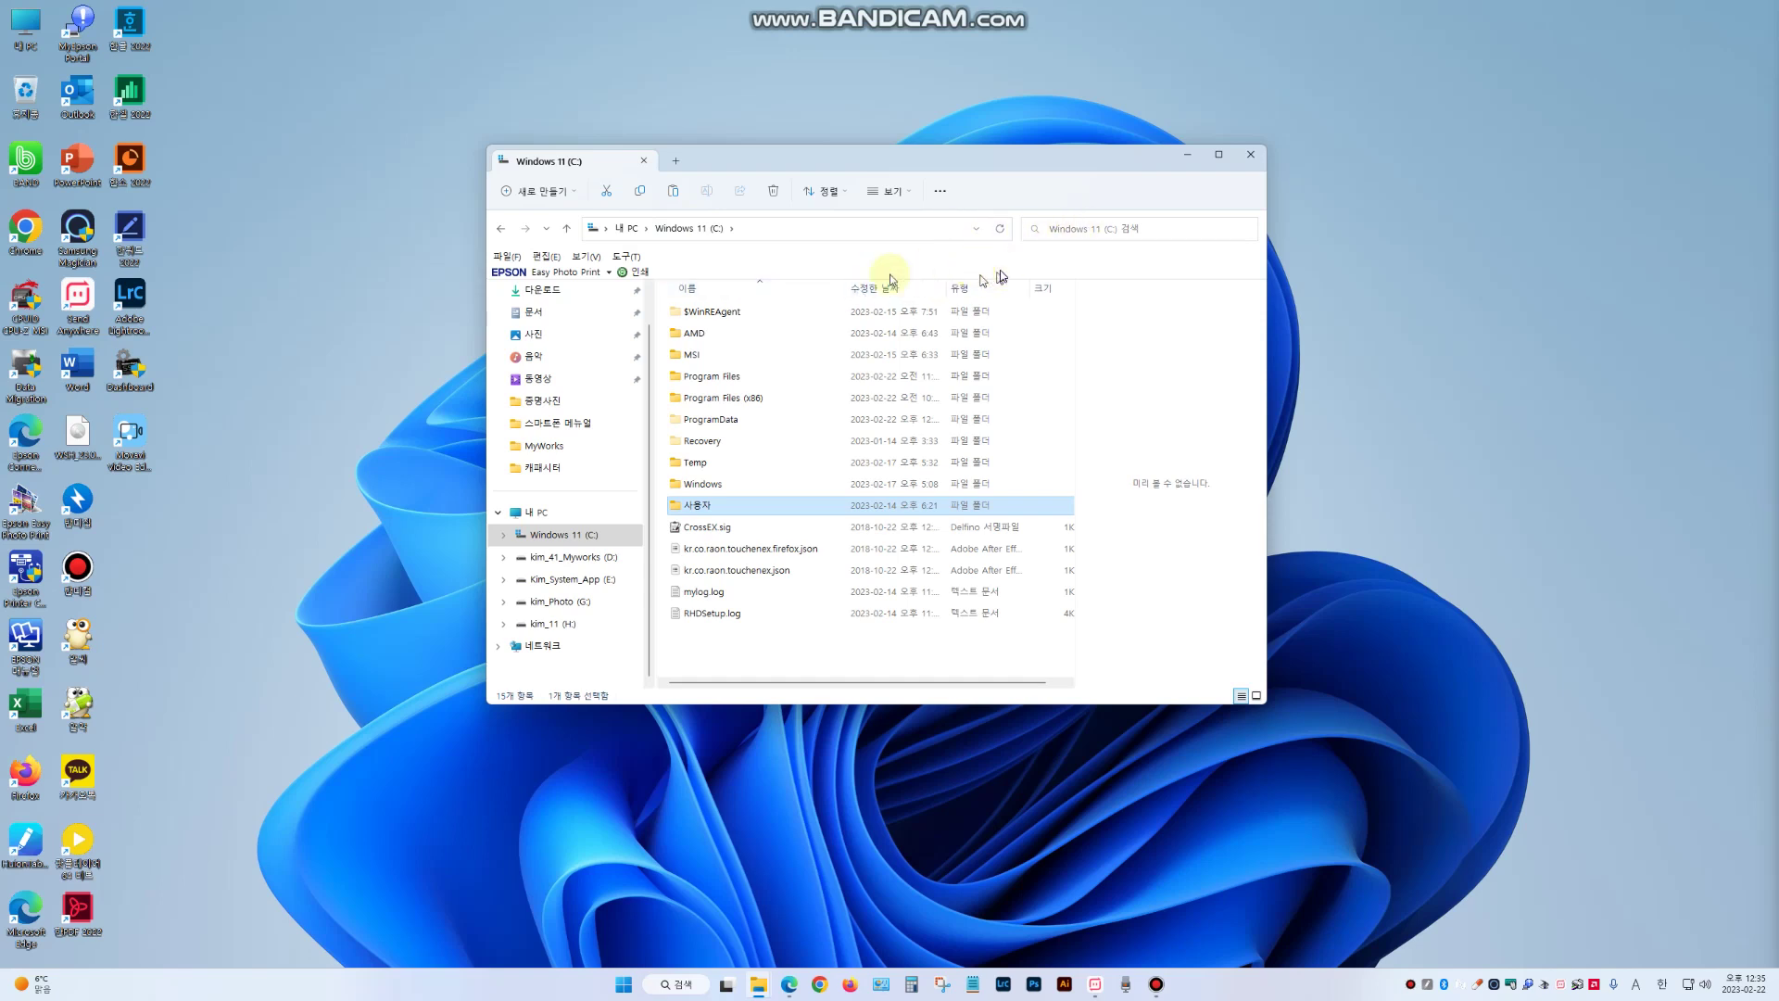
Launch Movavi Video Editor Plus from the desktop and close the update offer without updating.
left_click(120, 433)
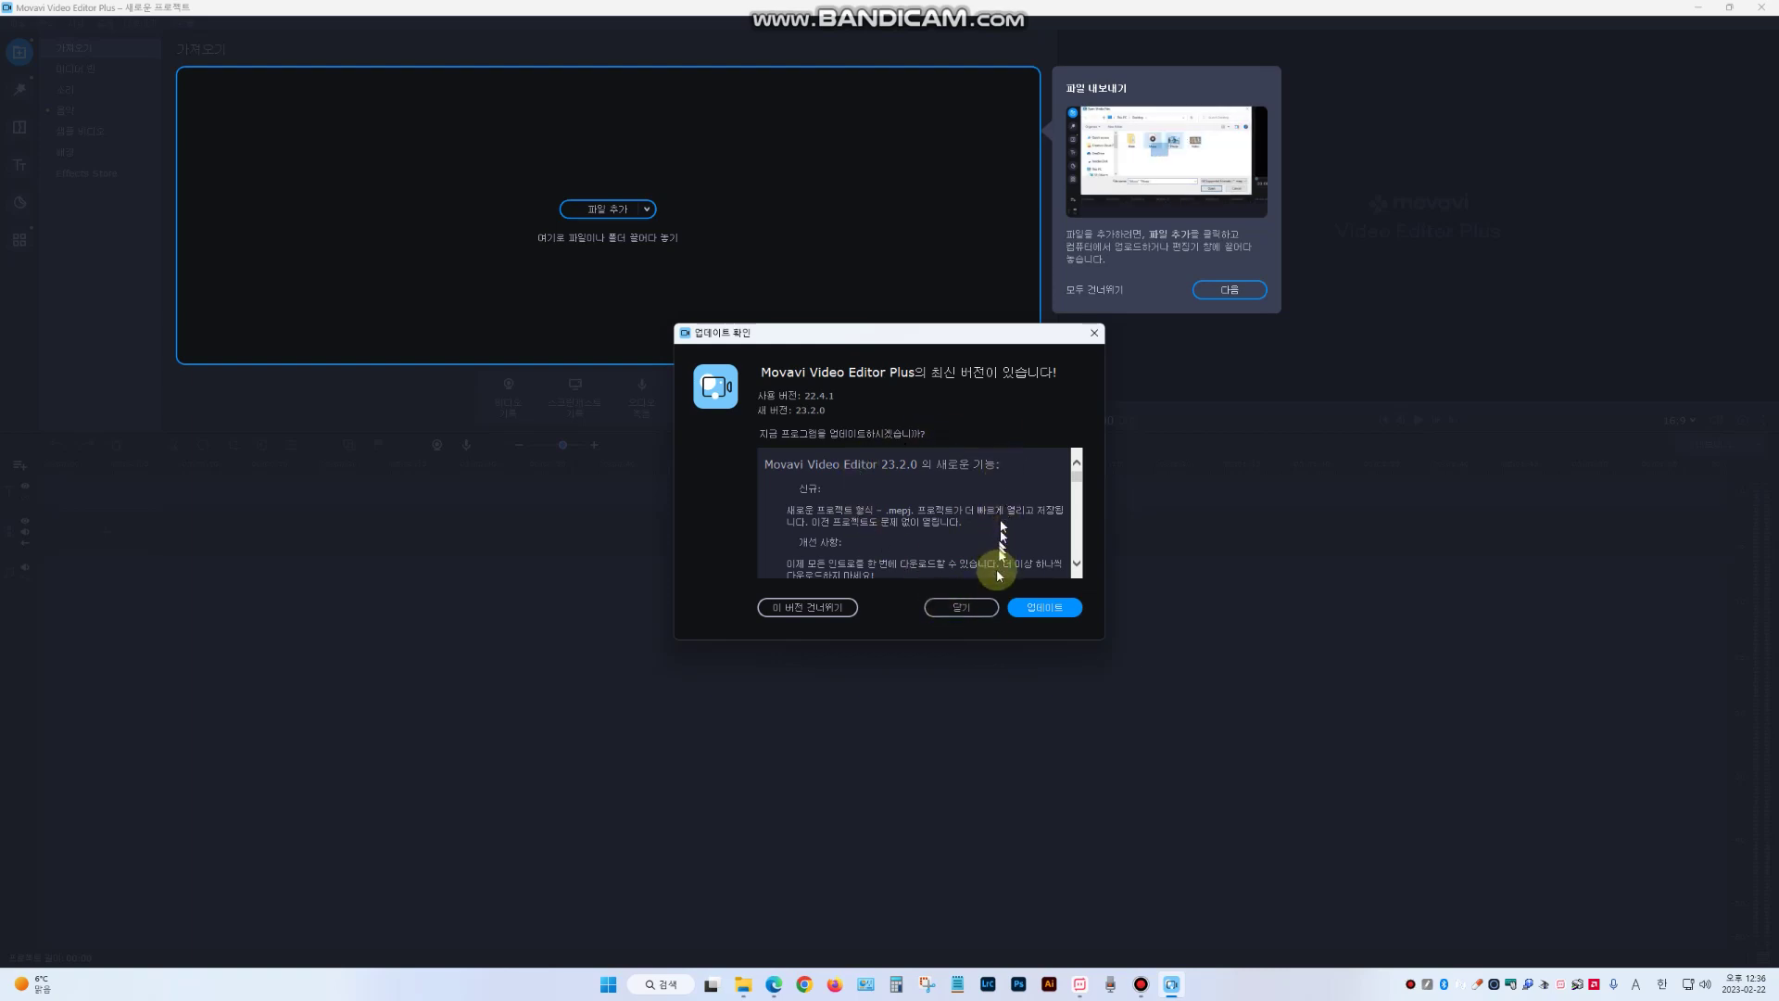
left_click(961, 607)
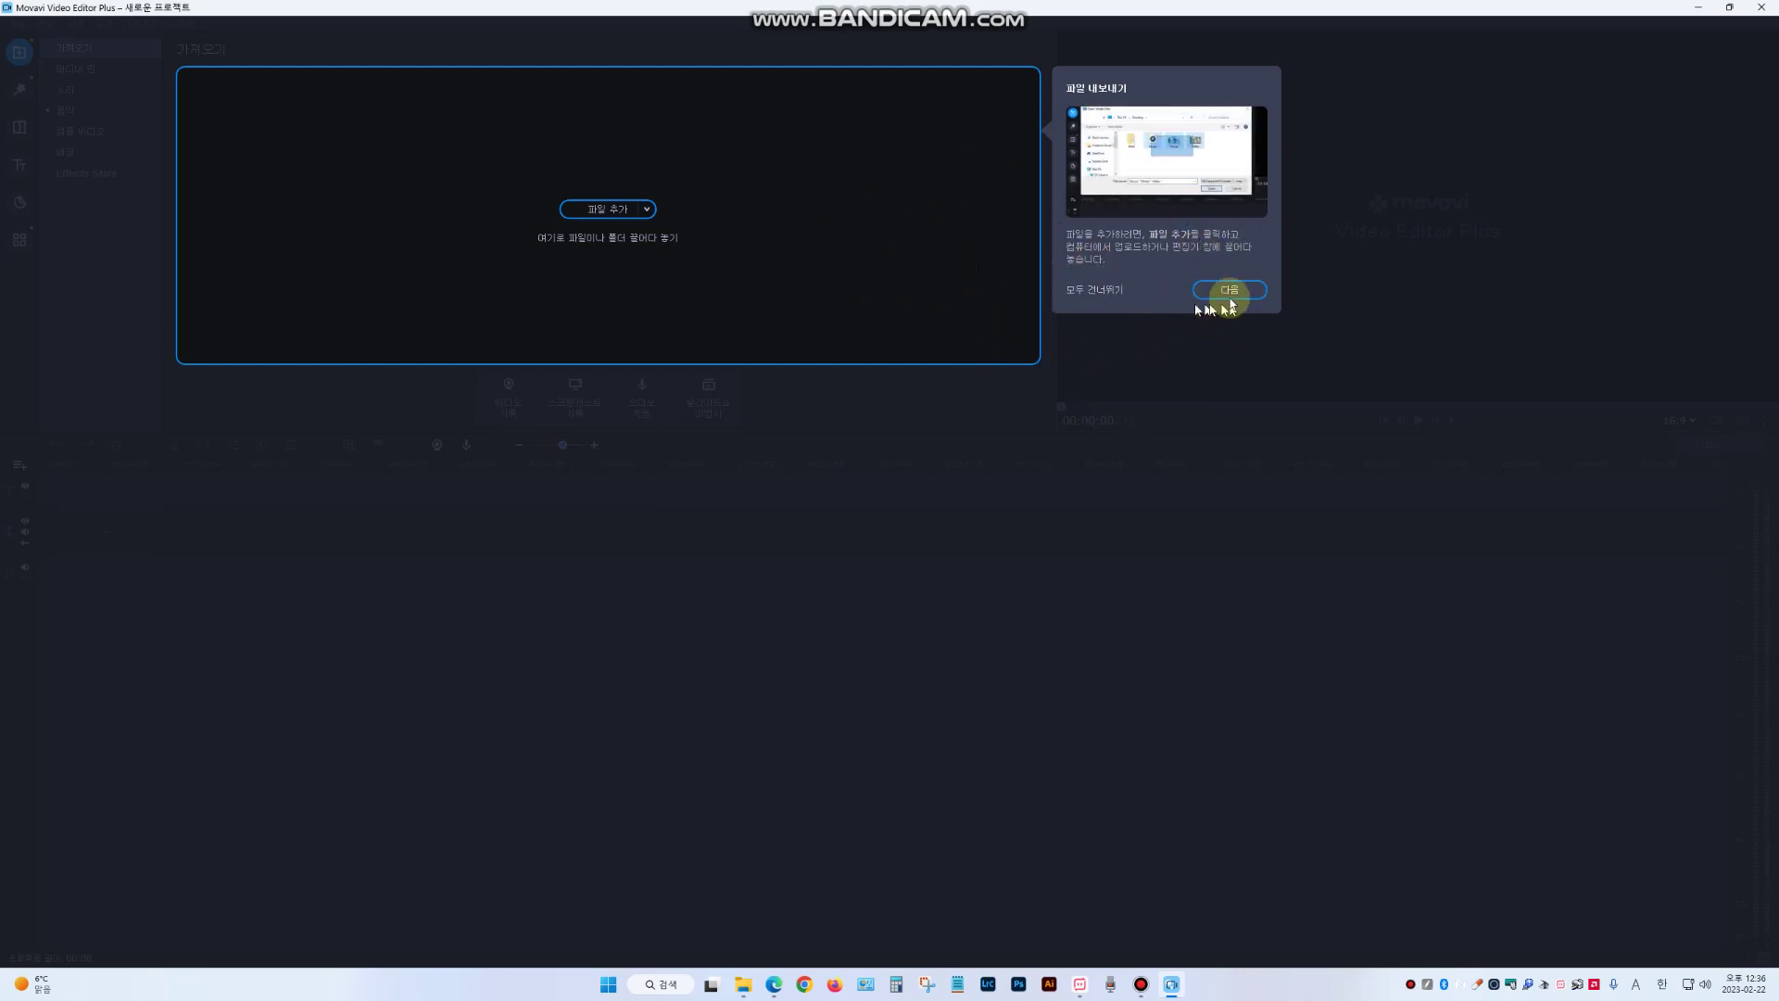
Go through all pages of the introductory tour and finish it to reach the empty project workspace.
left_click(1231, 289)
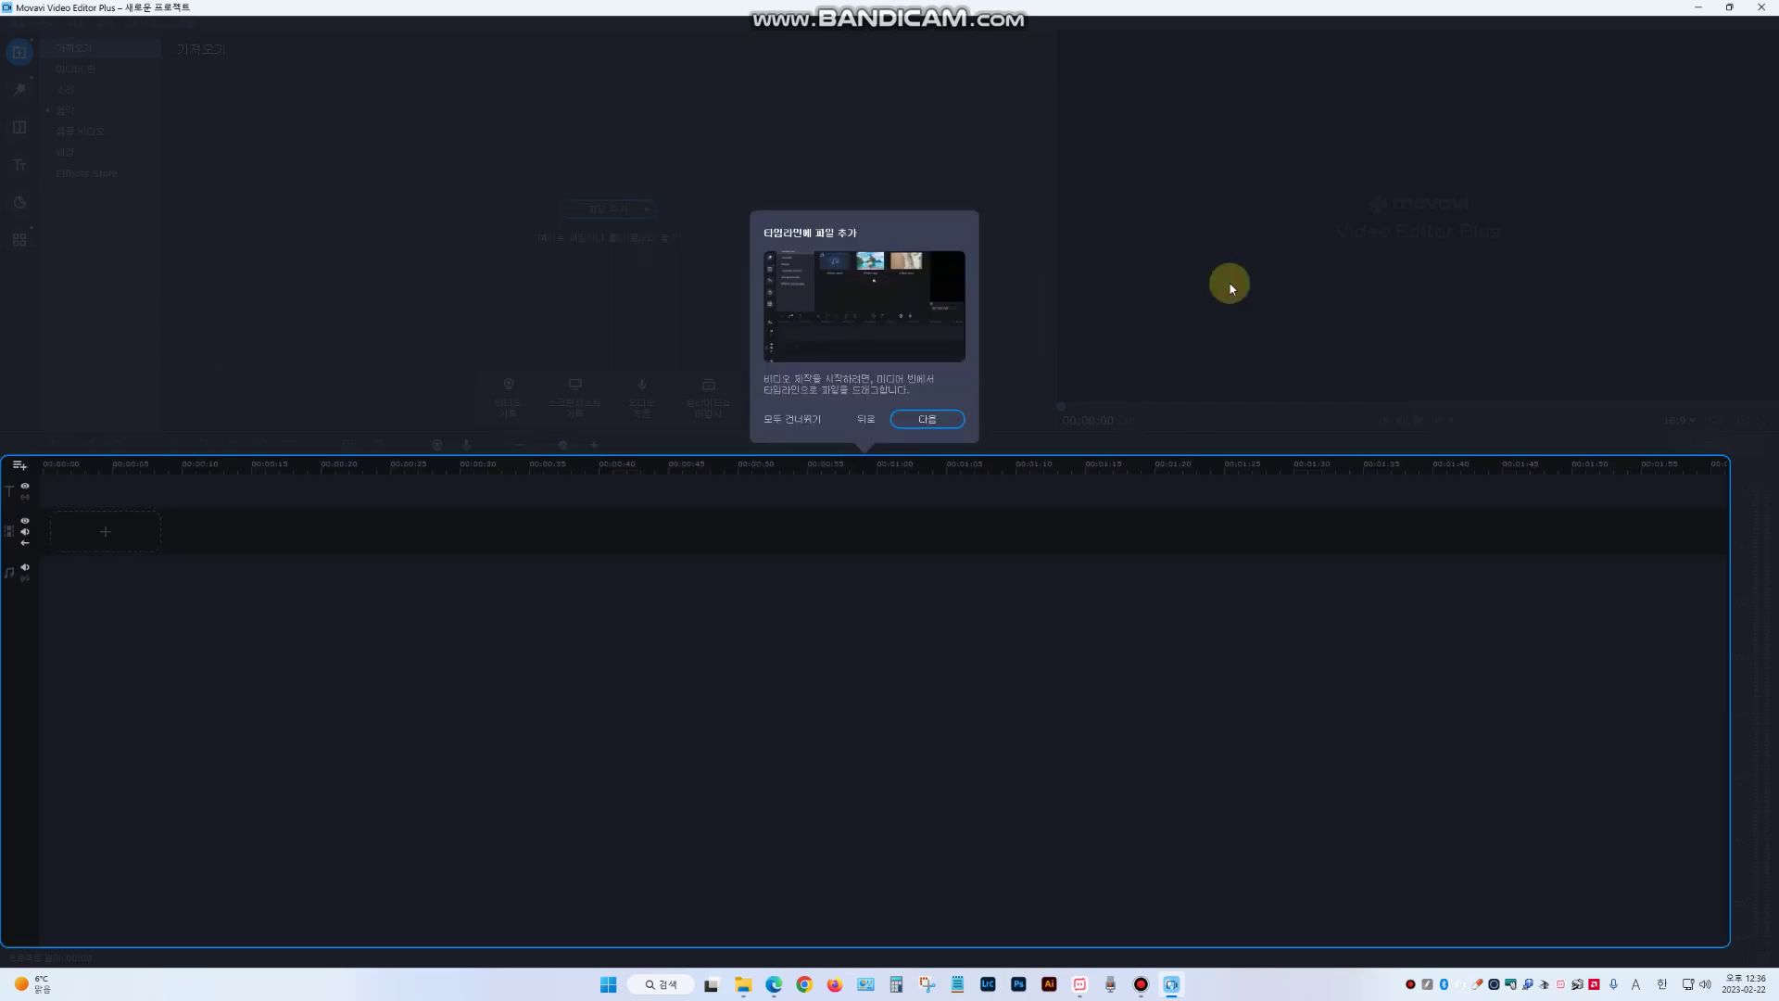
left_click(942, 417)
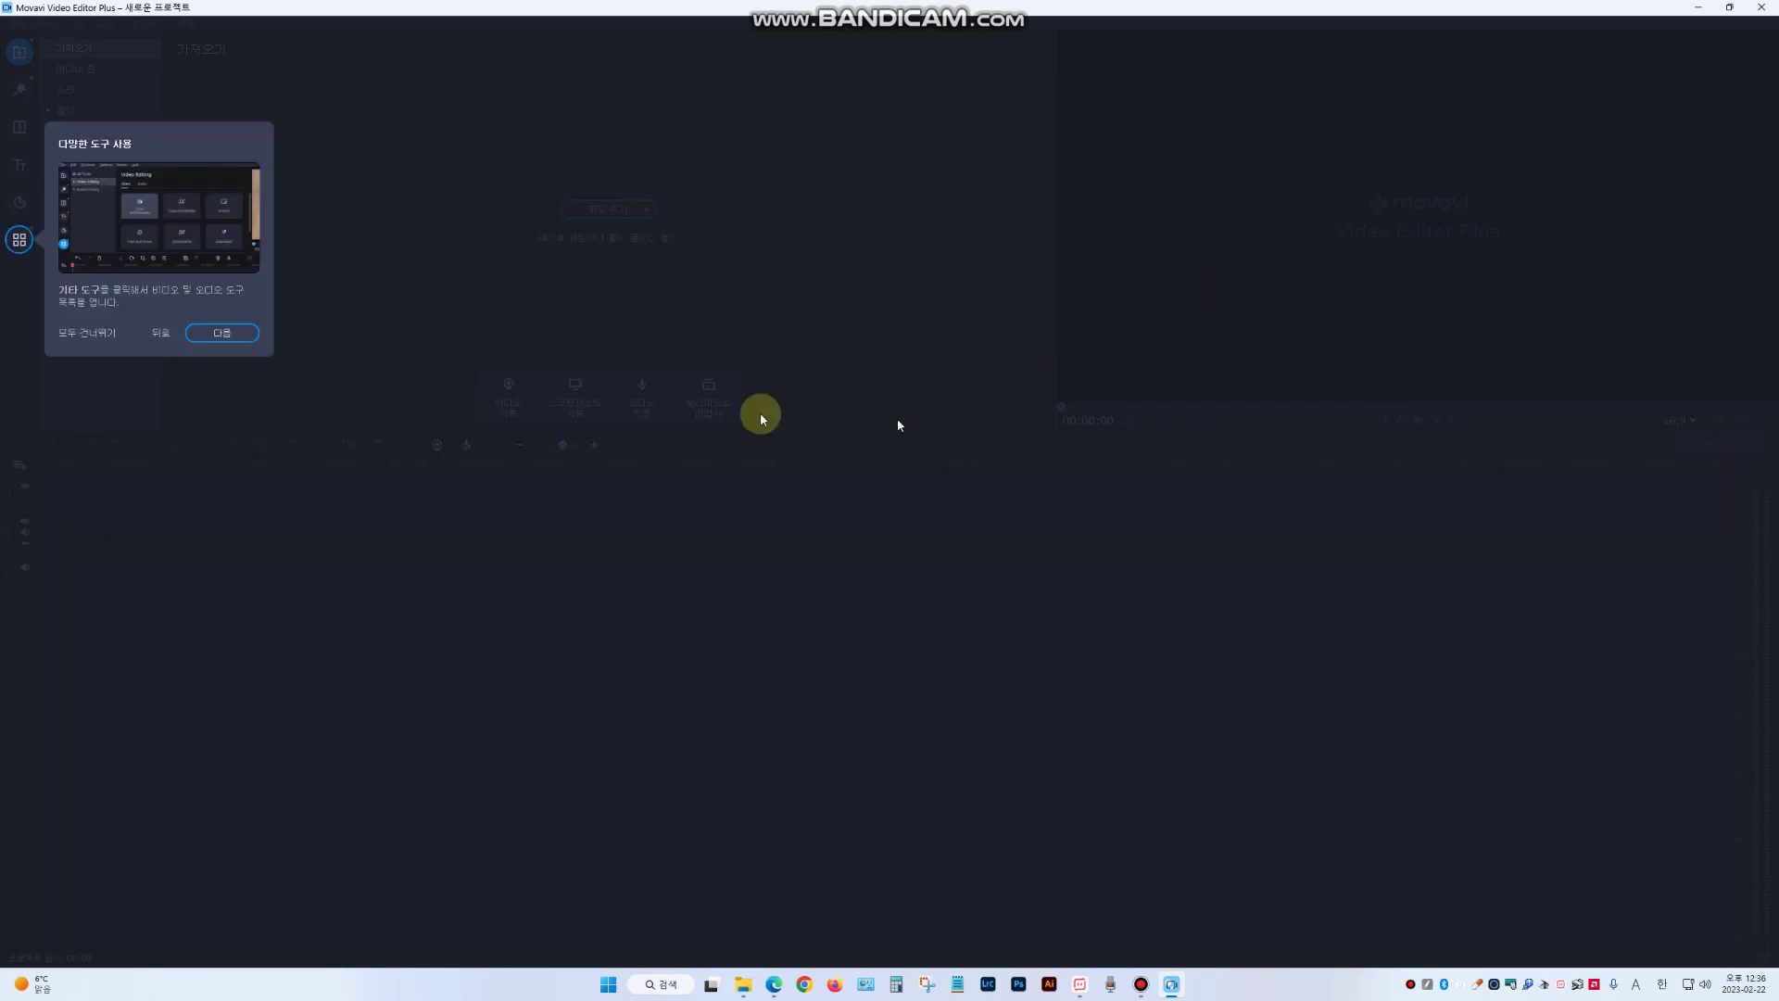
left_click(234, 334)
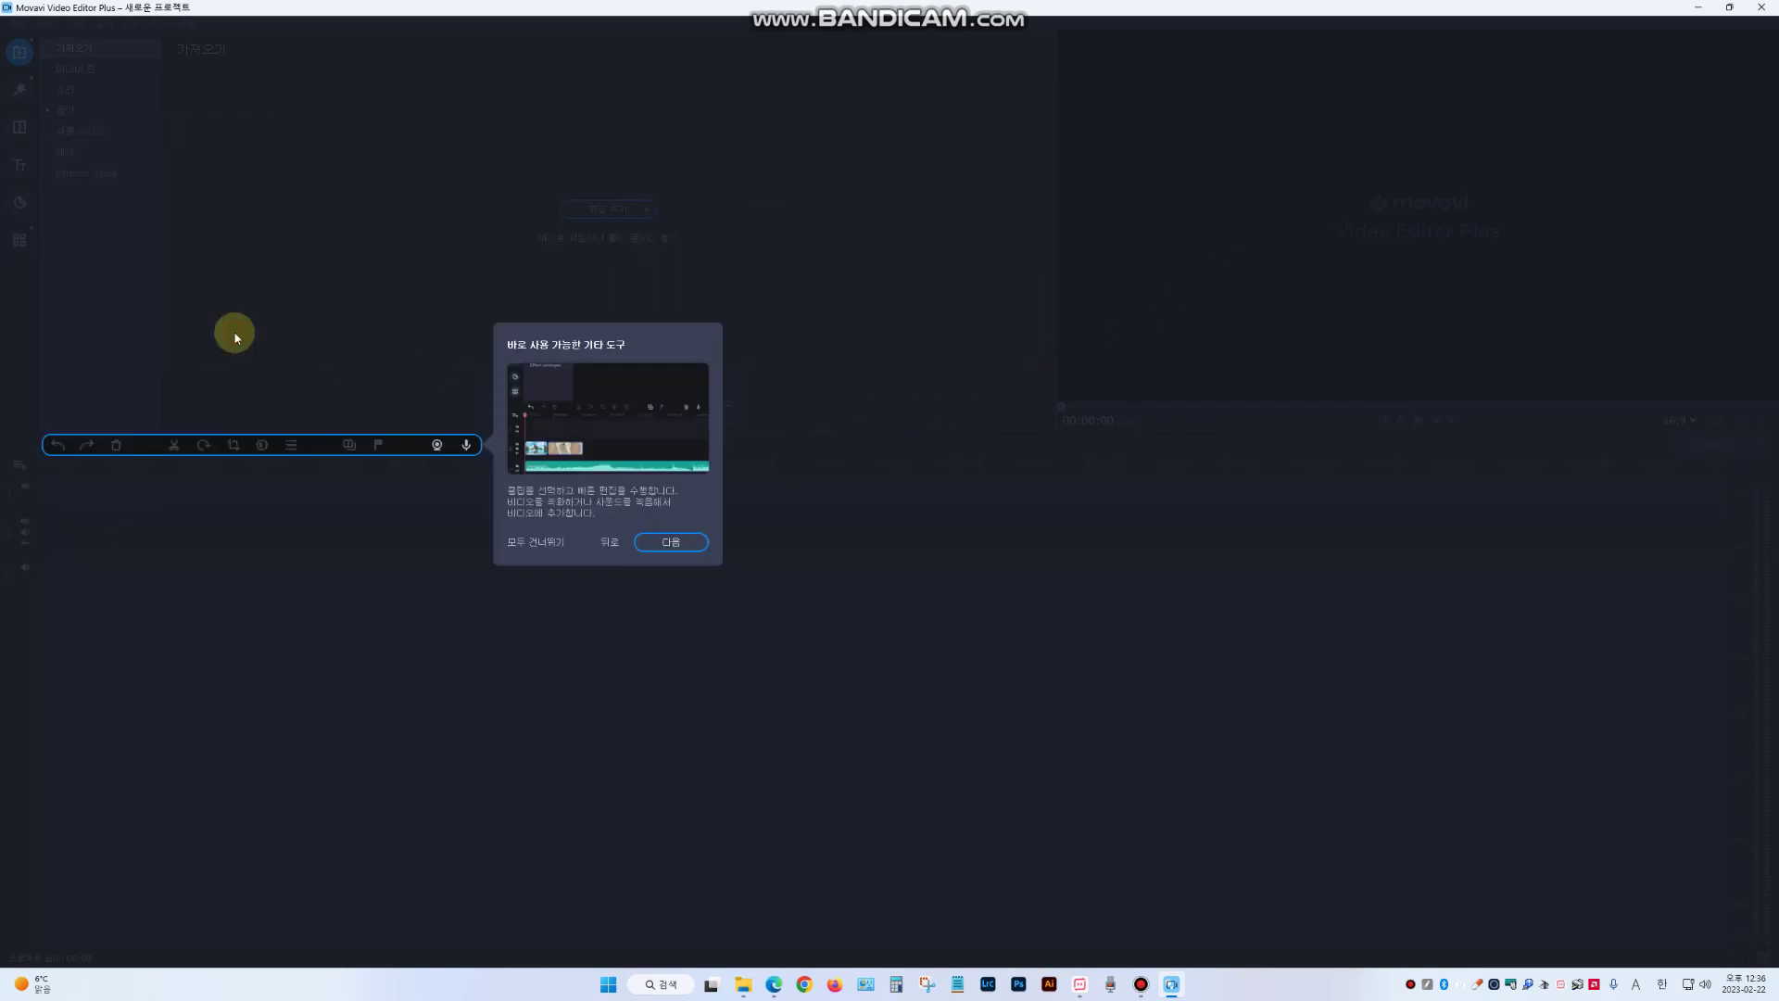
left_click(685, 549)
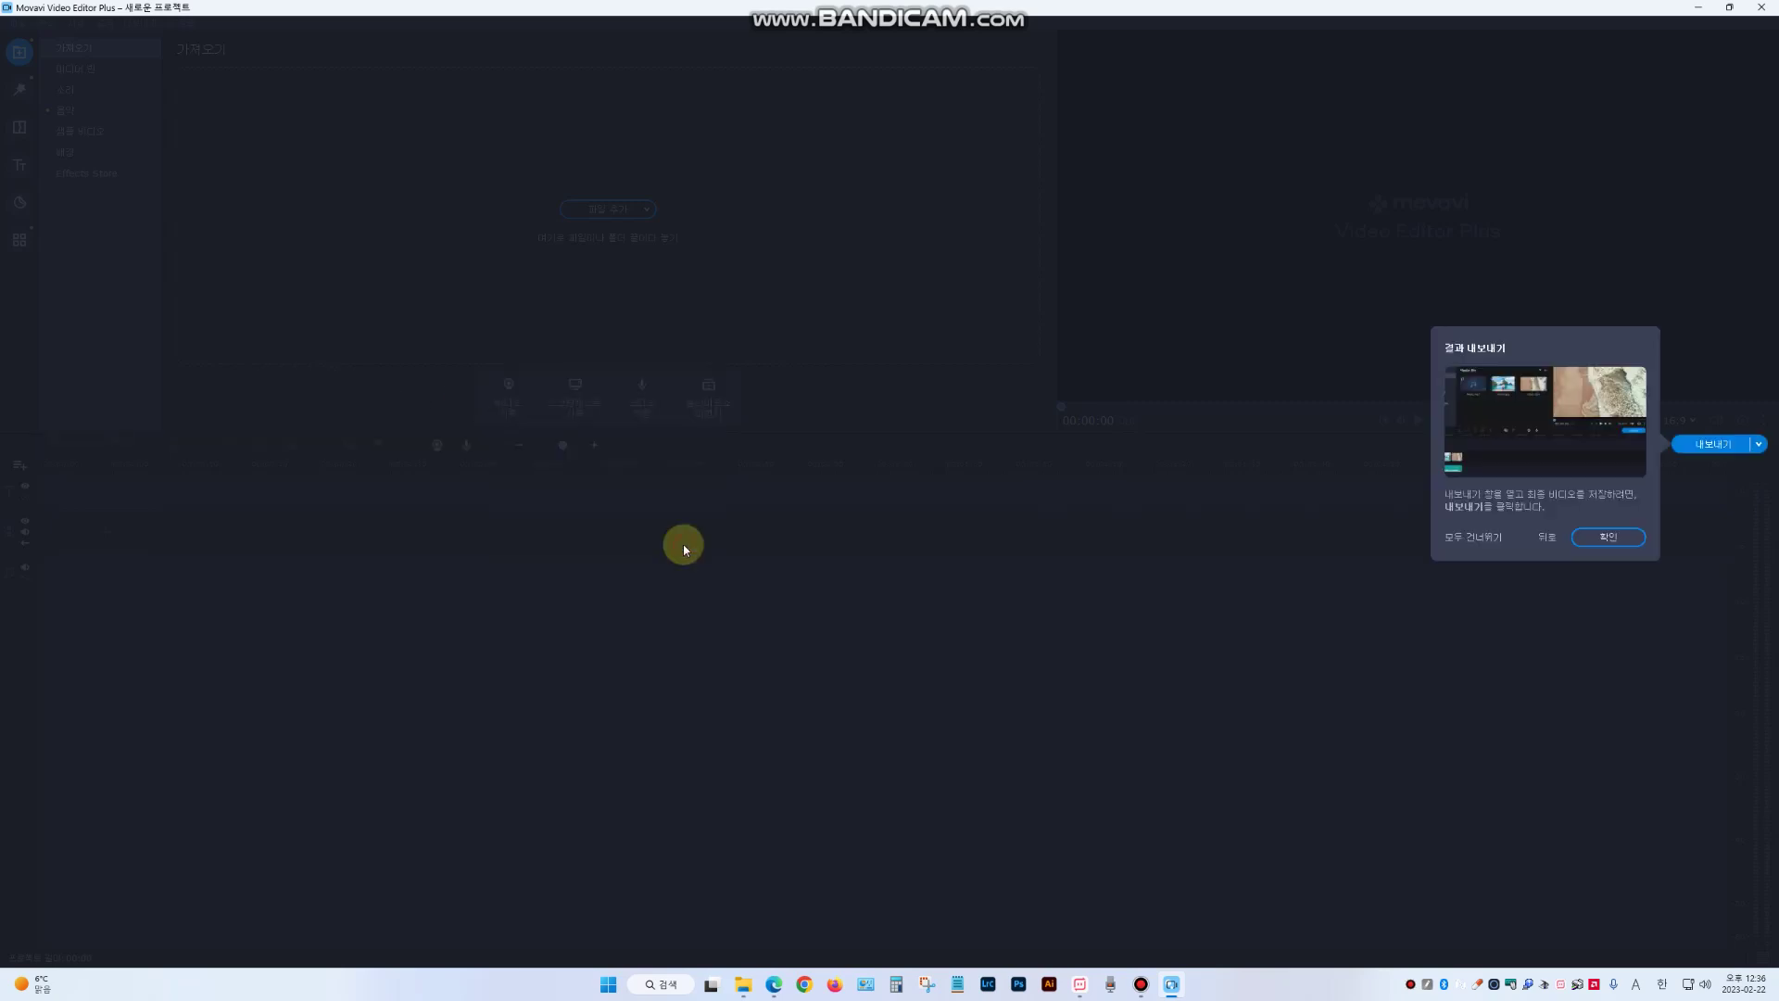
left_click(1619, 541)
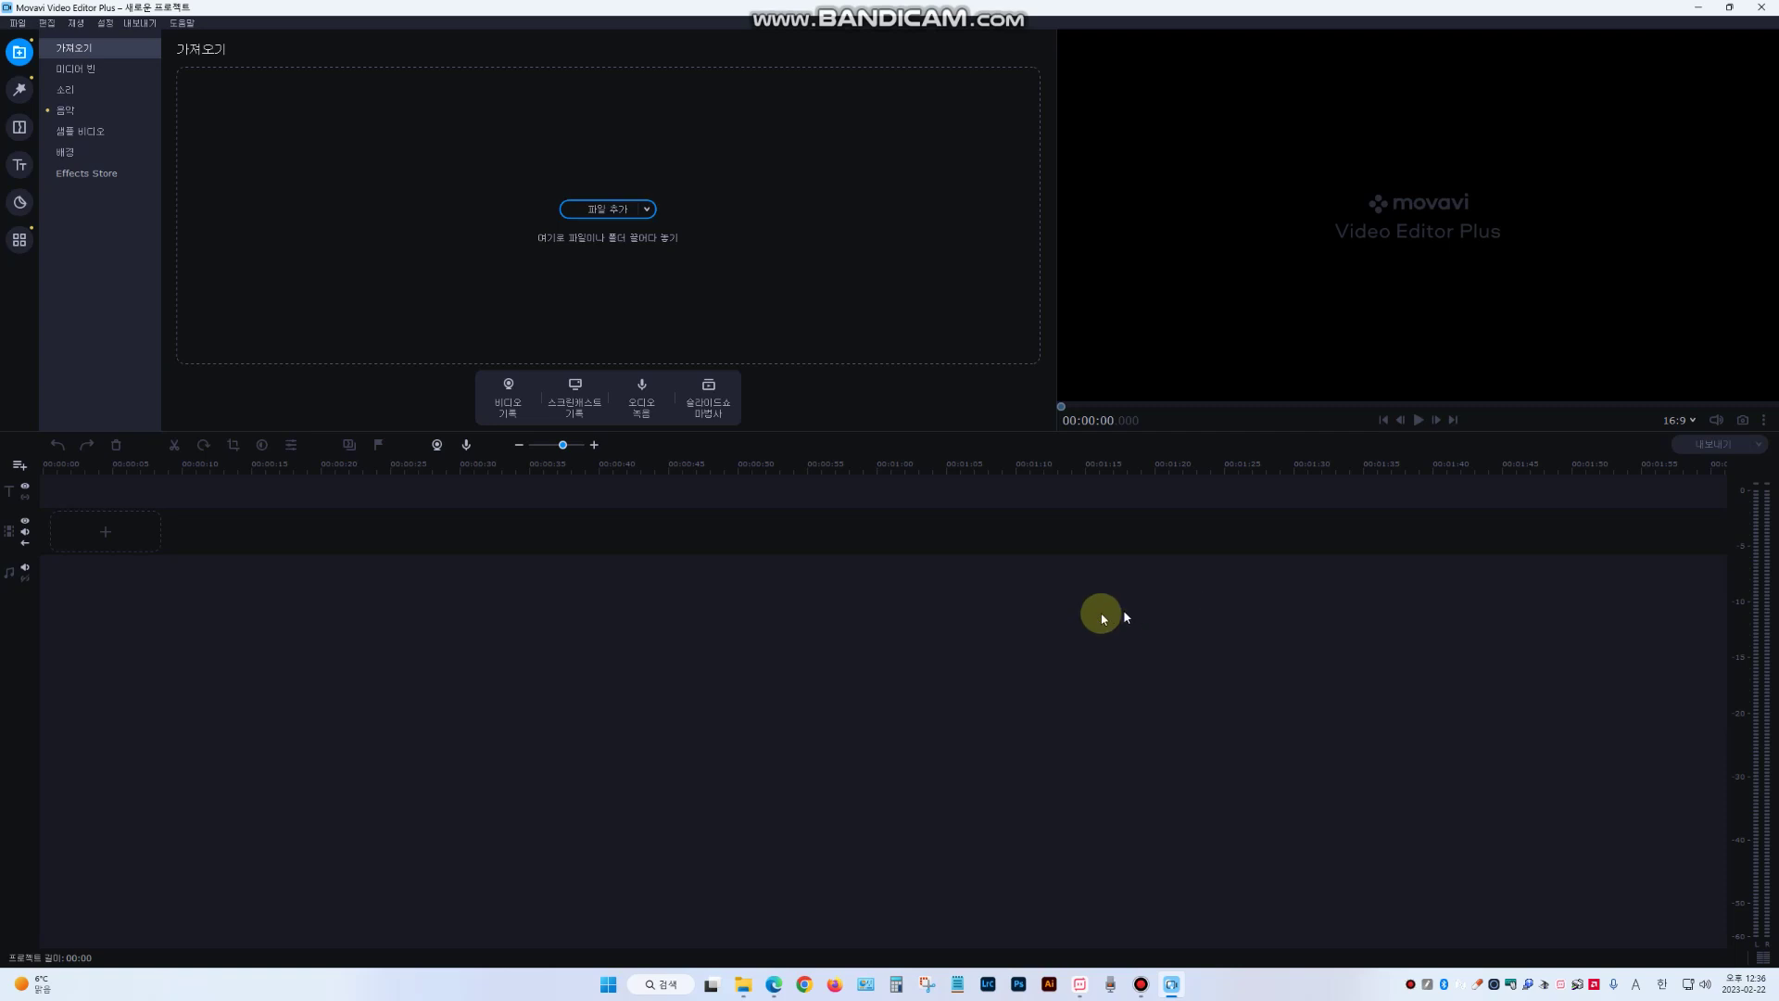